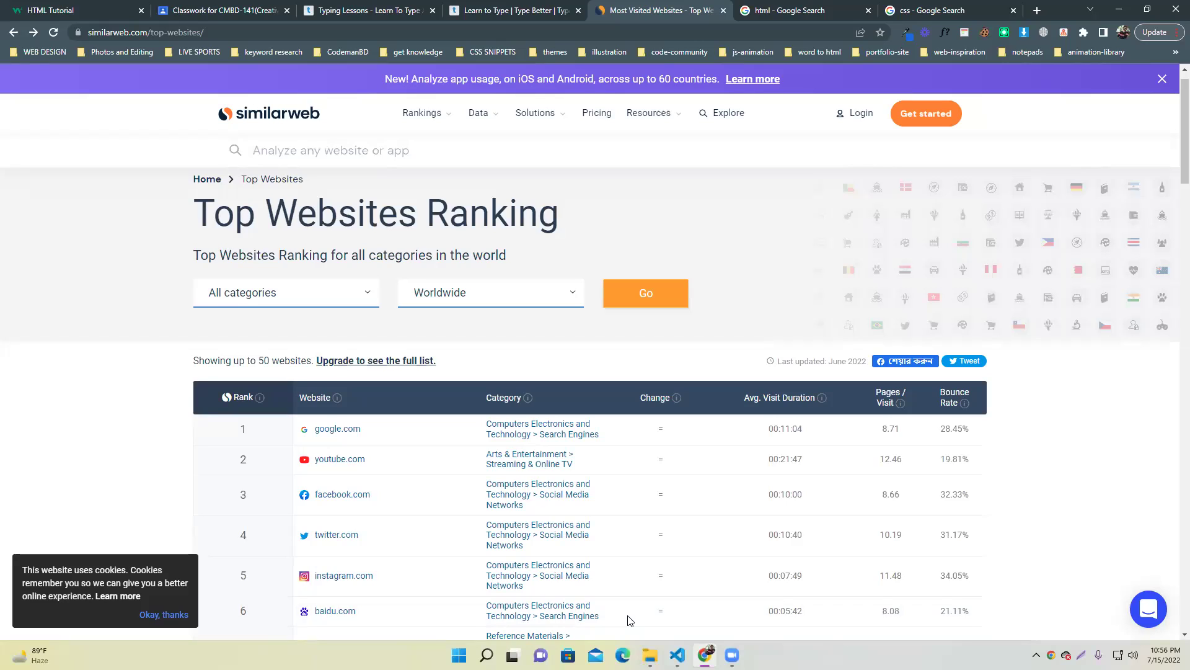
left_click(385, 184)
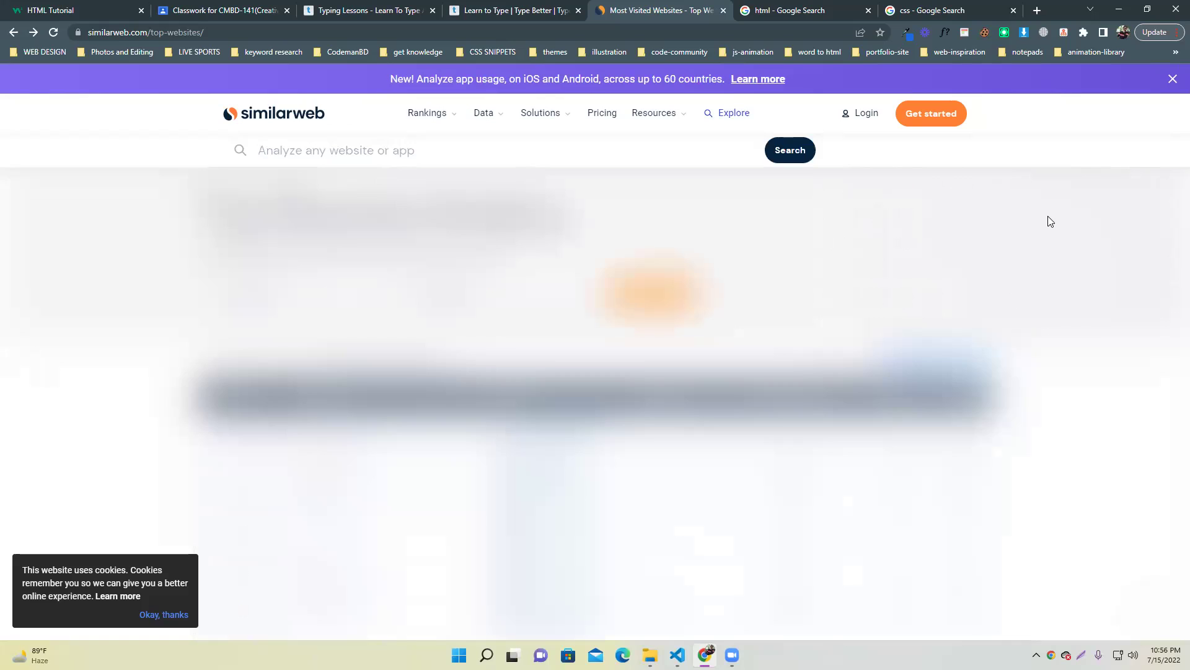
left_click(1048, 217)
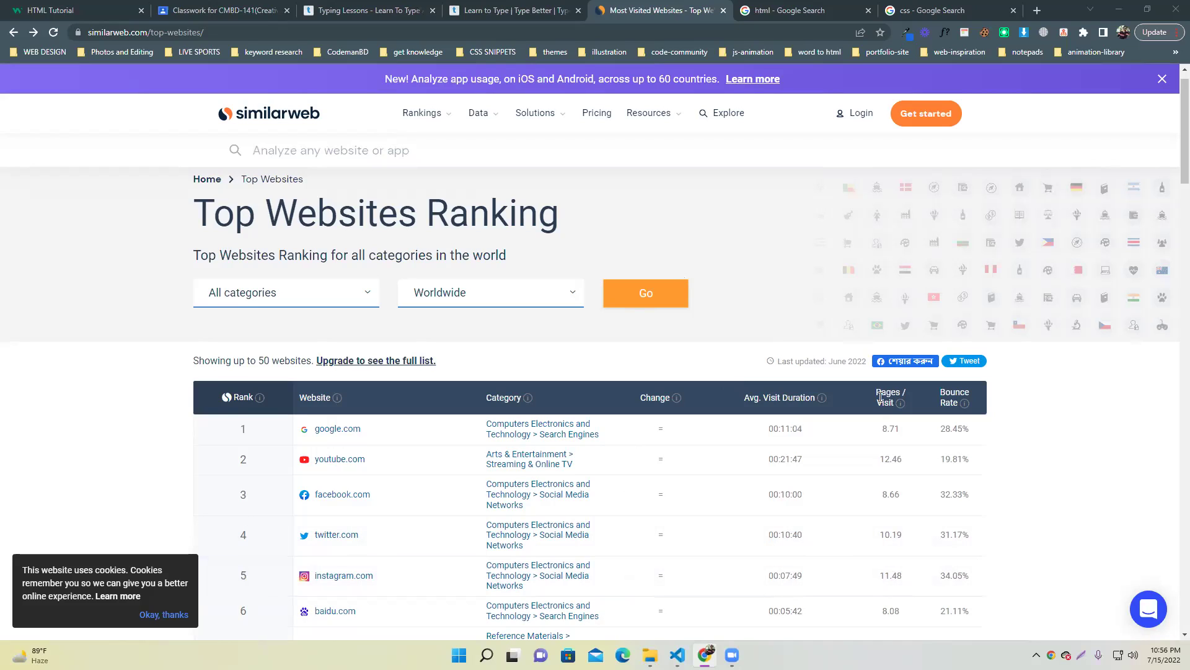
Switch from the browser to the desktop and delete index.html from the Creative Frontend 141 folder.
mouse_move(825, 400)
left_click(127, 7)
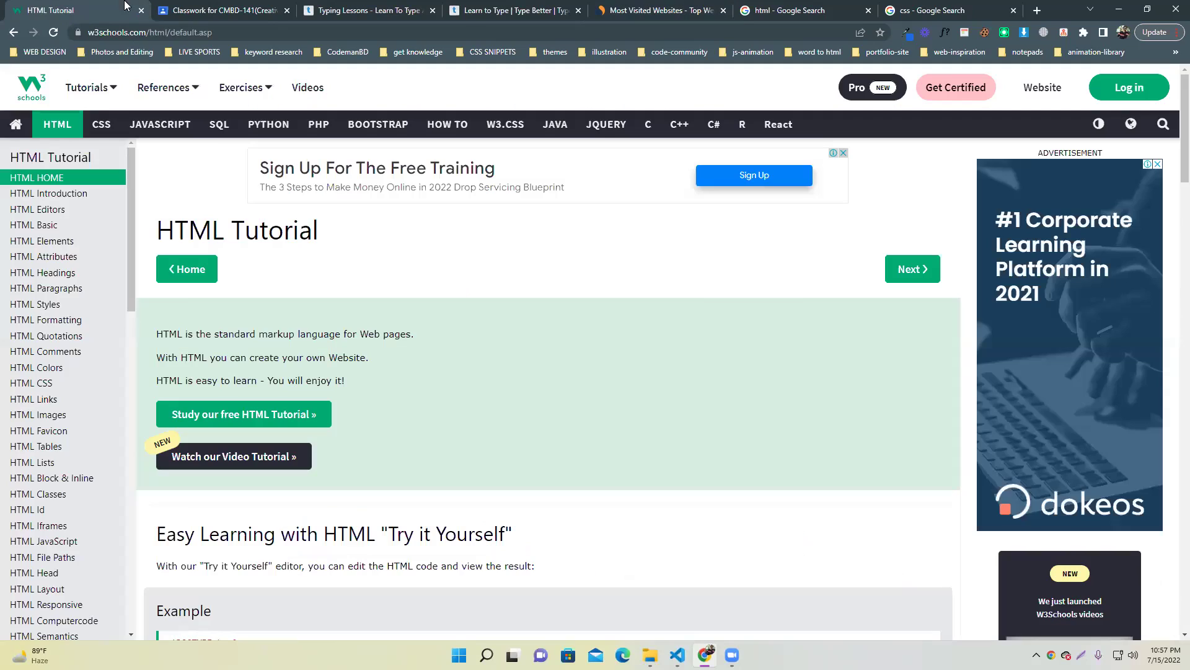
left_click(1121, 8)
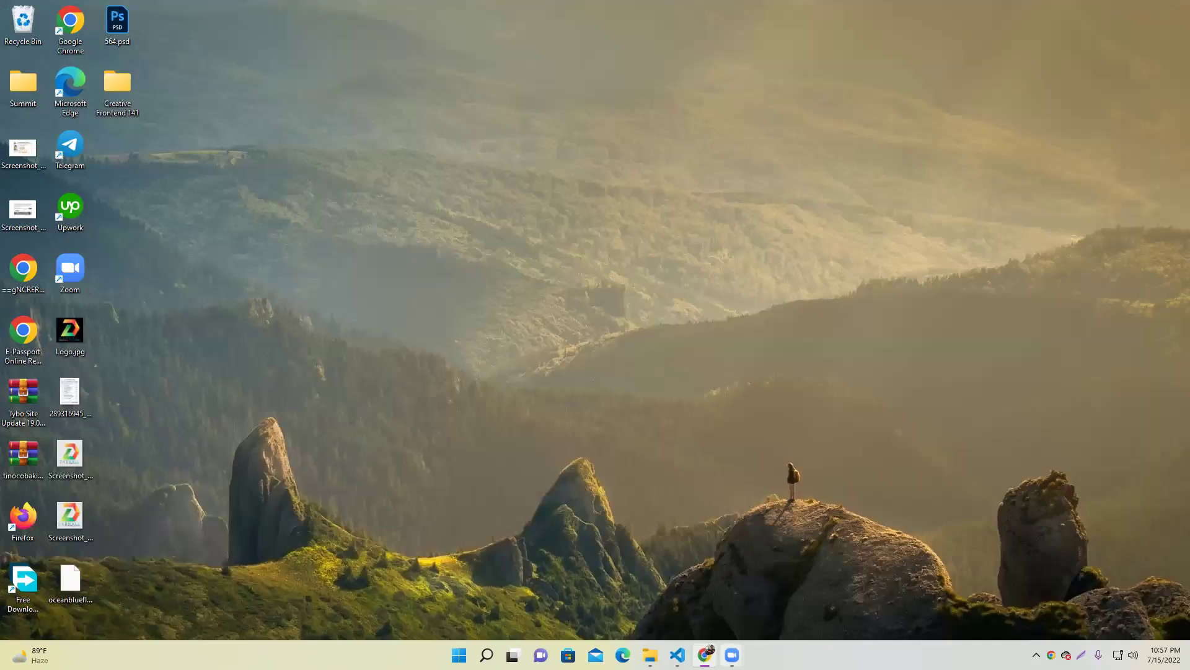
mouse_move(705, 654)
double_click(117, 86)
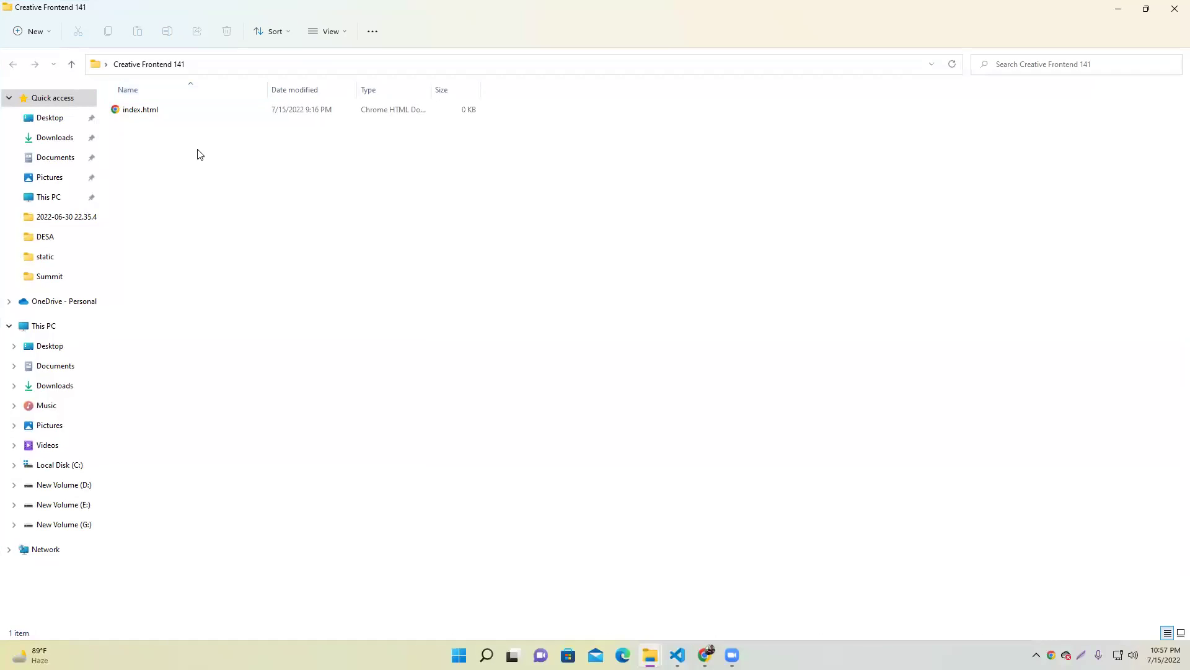
left_click(212, 114)
key("Delete")
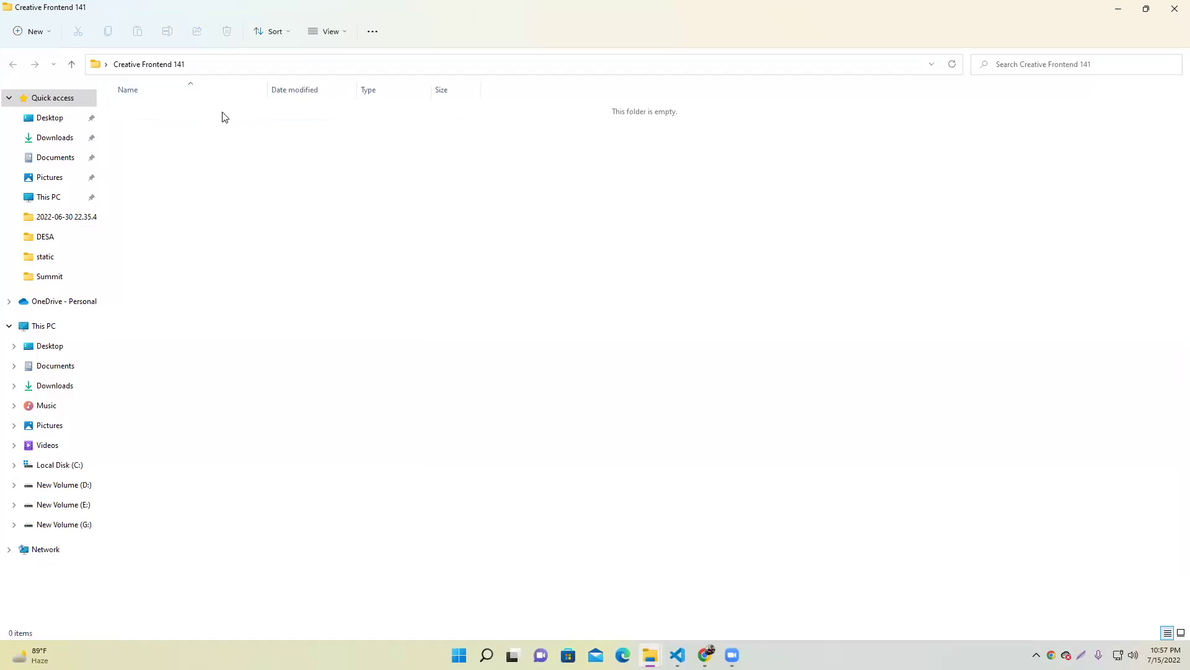
left_click(1175, 9)
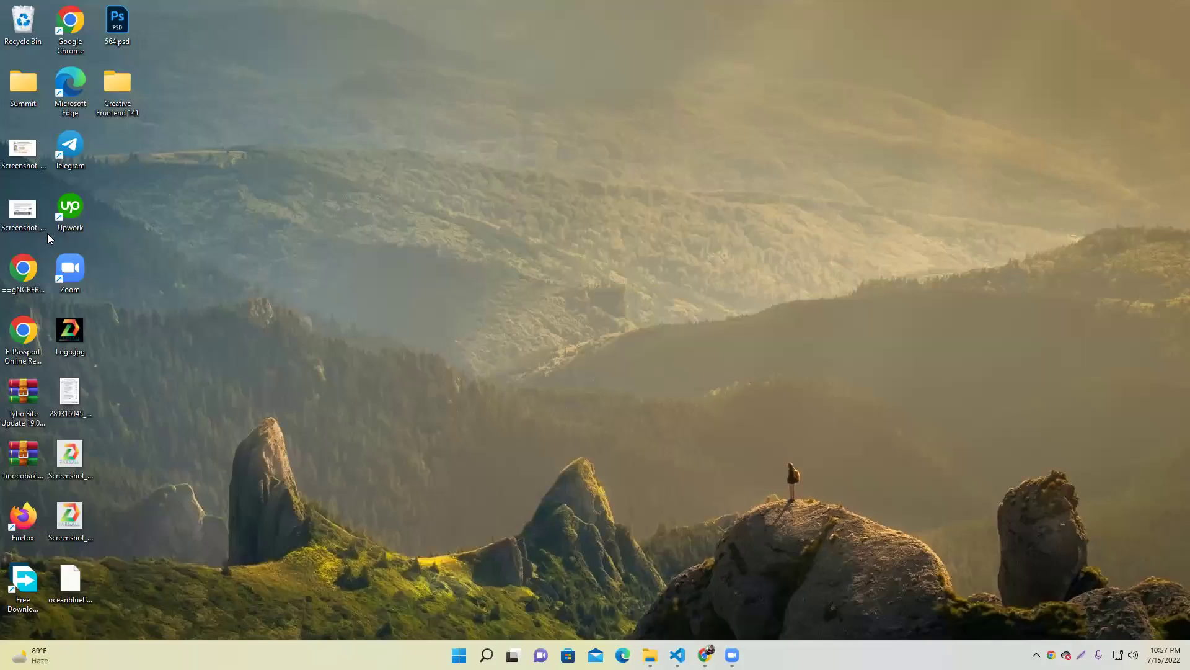
Create a new folder named "class 1" inside the Creative Frontend 141 folder on the desktop.
double_click(114, 94)
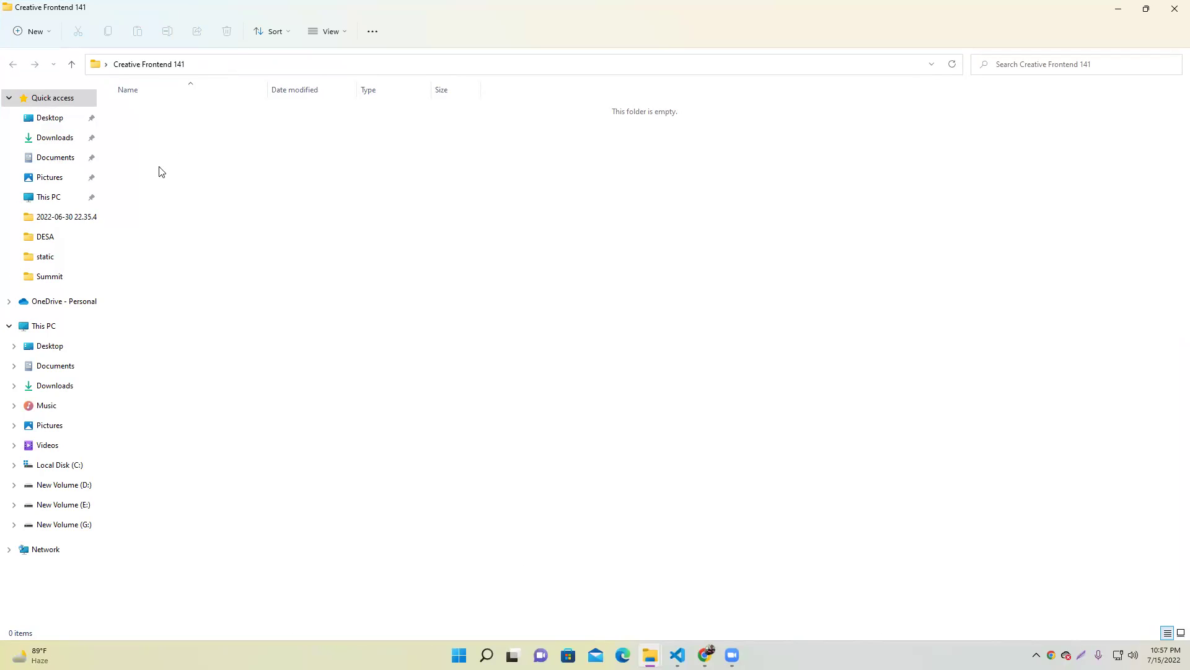
right_click(400, 322)
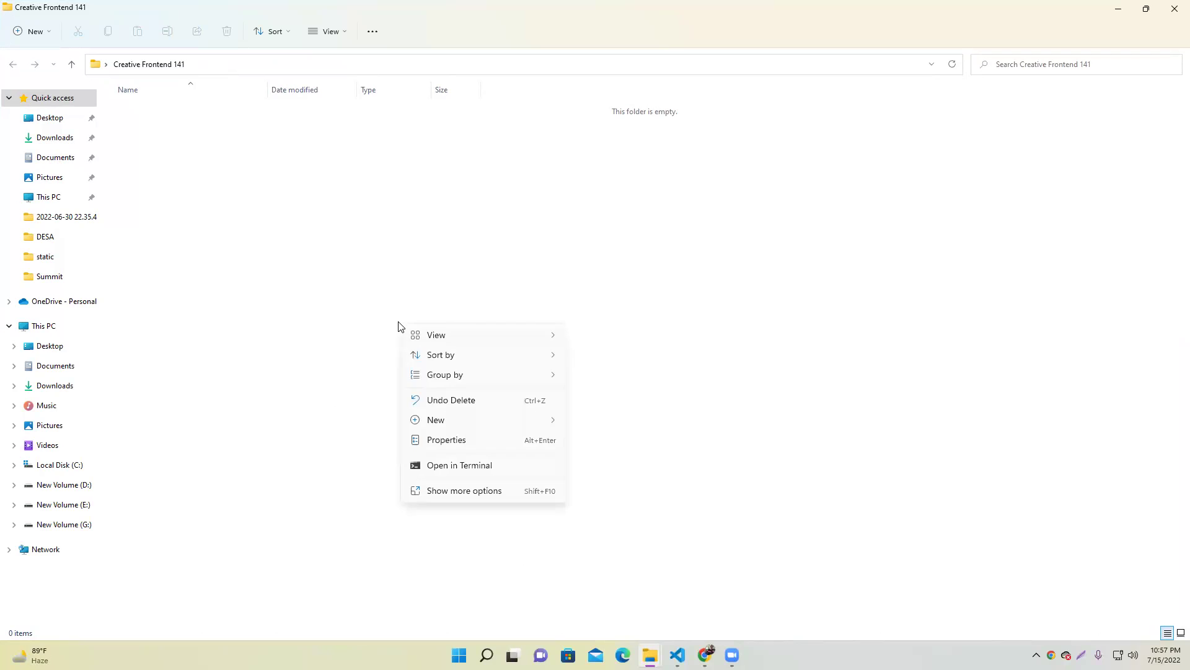
mouse_move(512, 426)
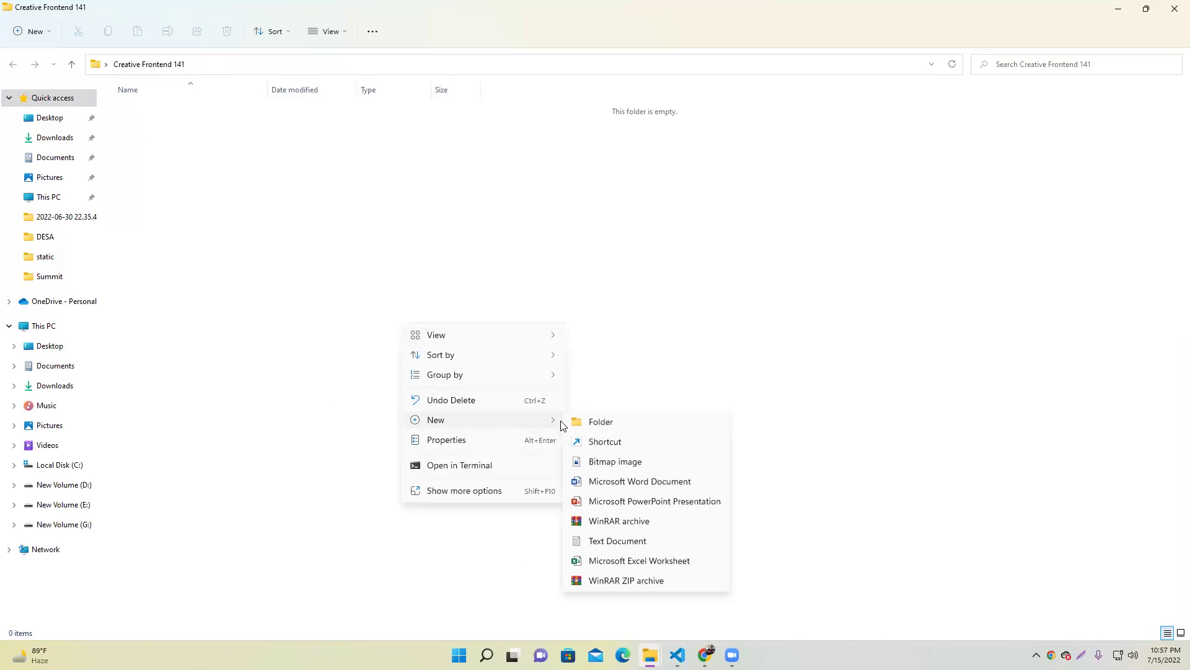
left_click(588, 420)
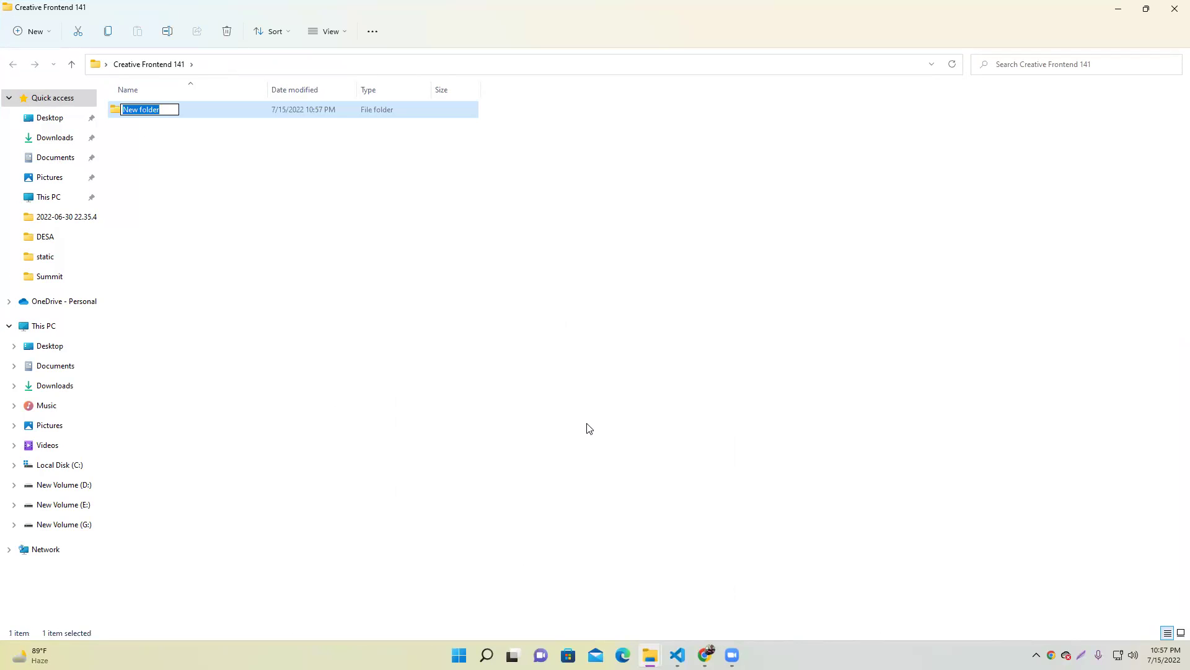
type("class 1")
key("Return")
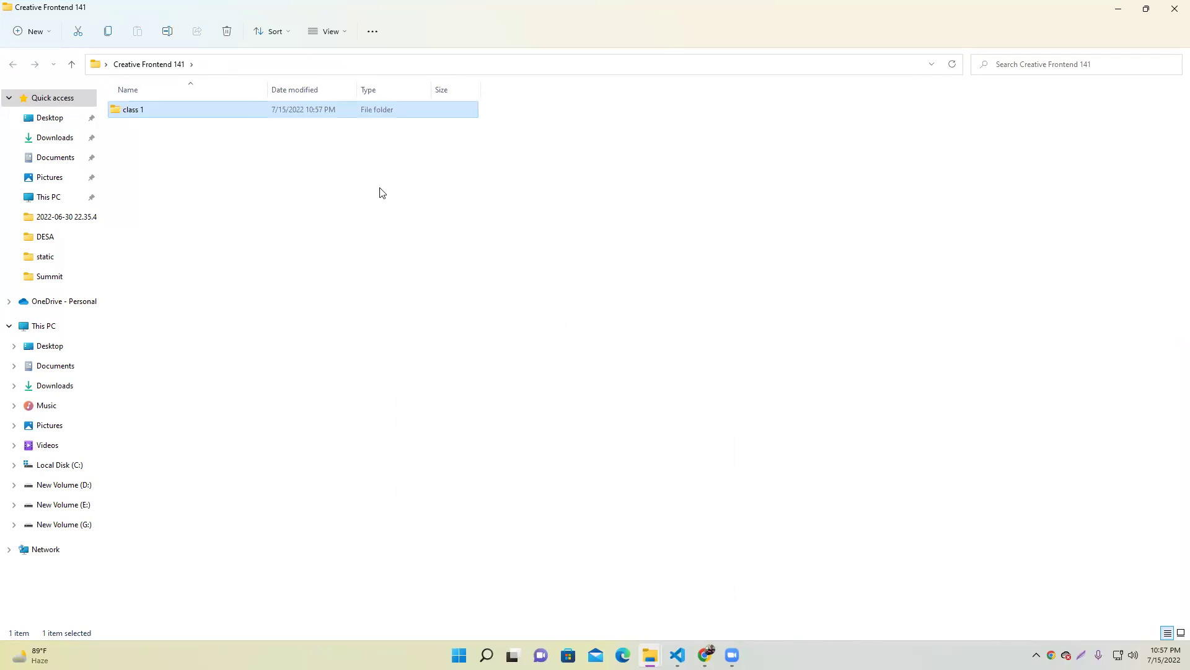
double_click(242, 109)
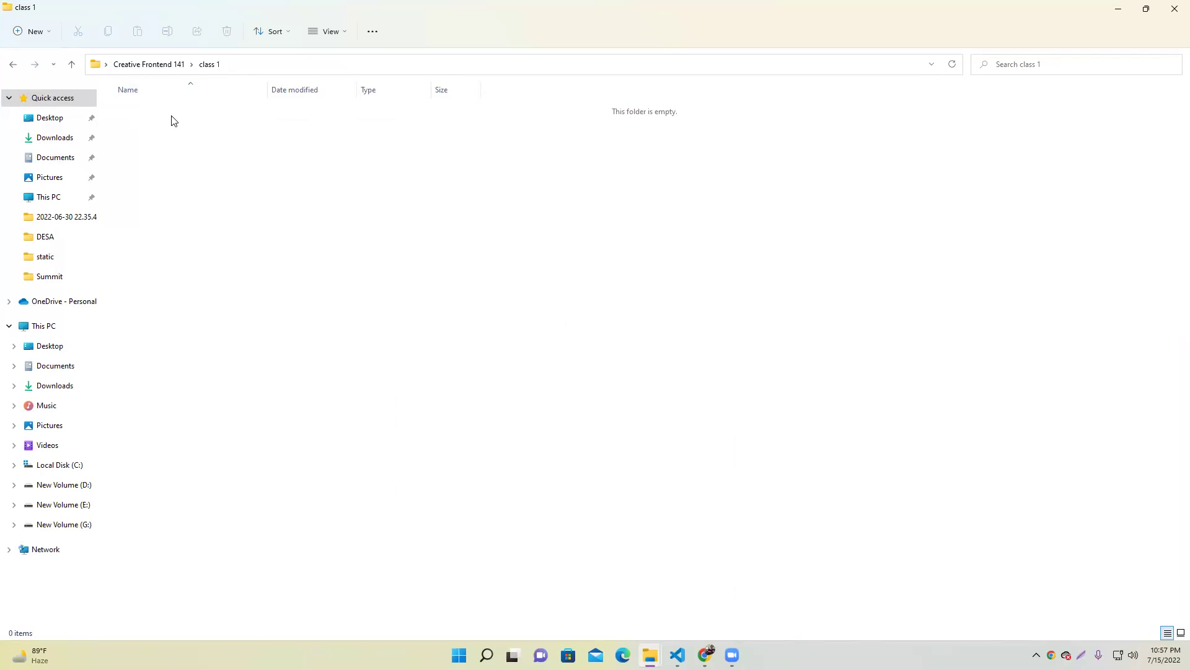
left_click(71, 64)
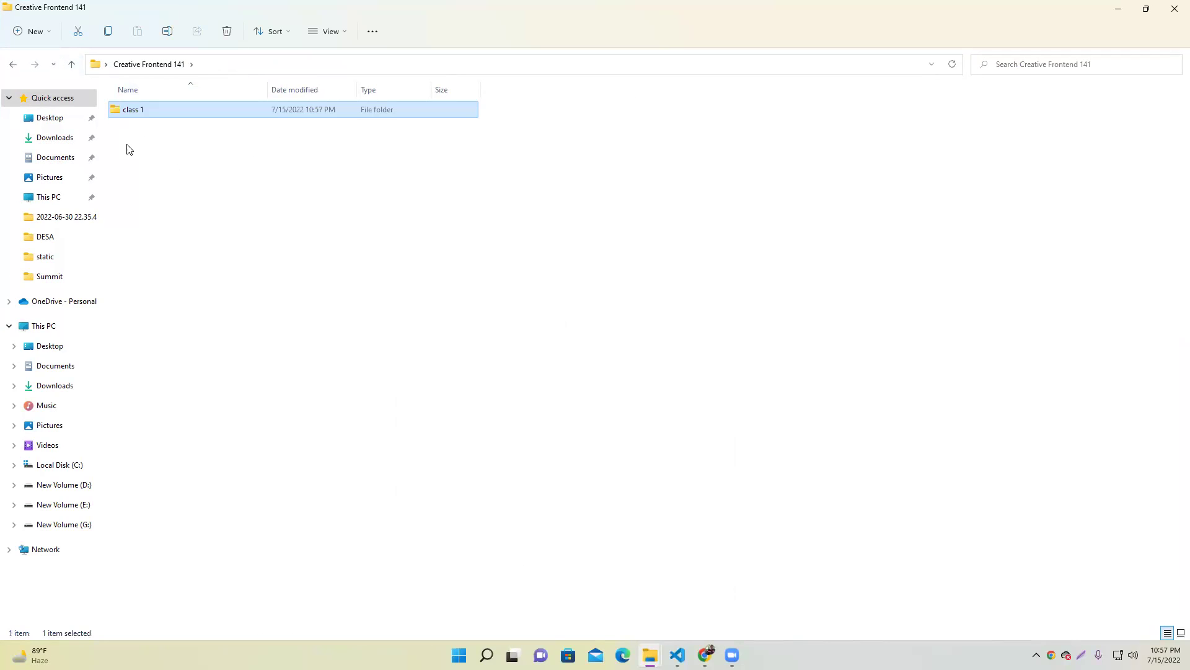
right_click(153, 109)
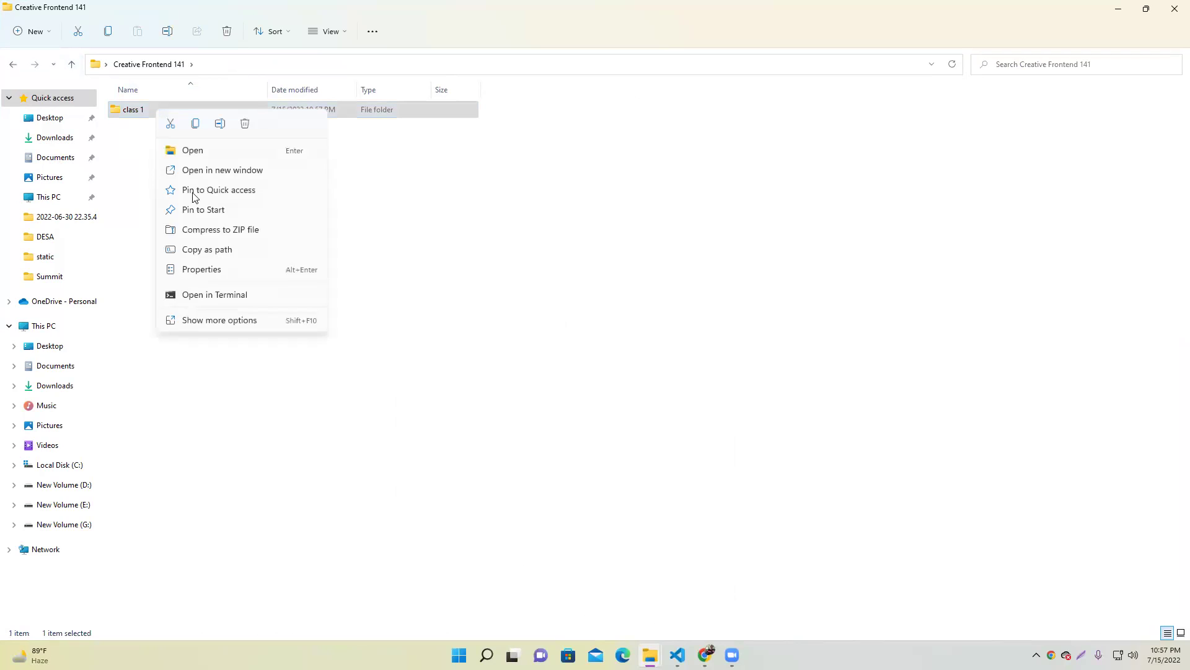
left_click(396, 250)
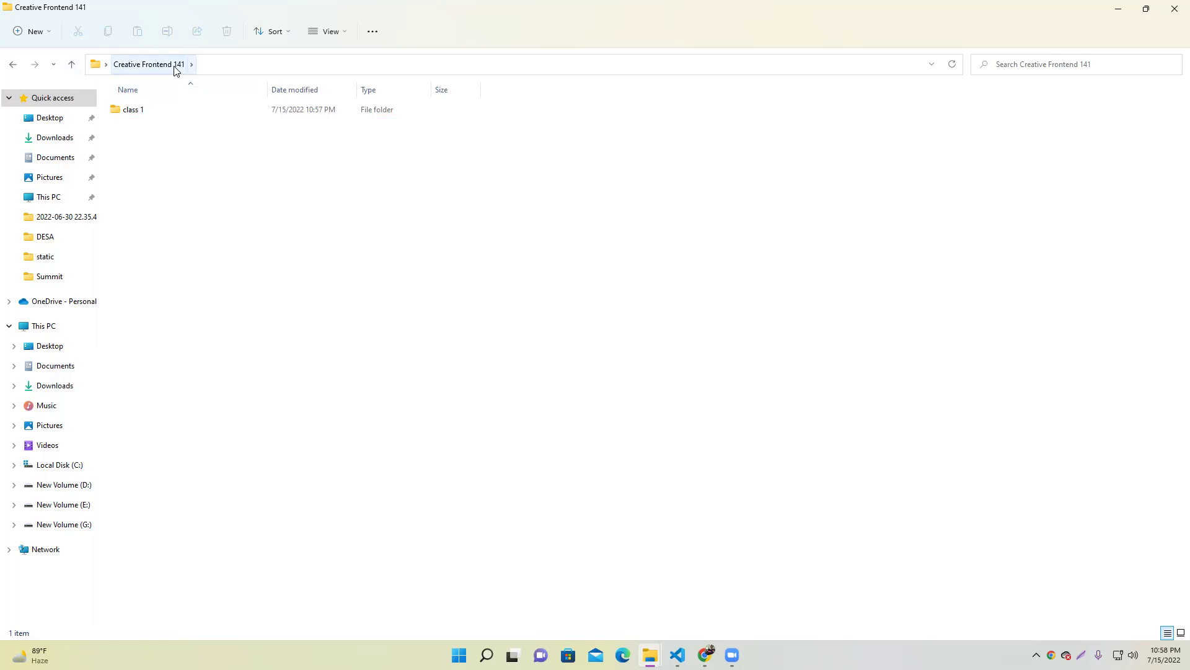
left_click(175, 113)
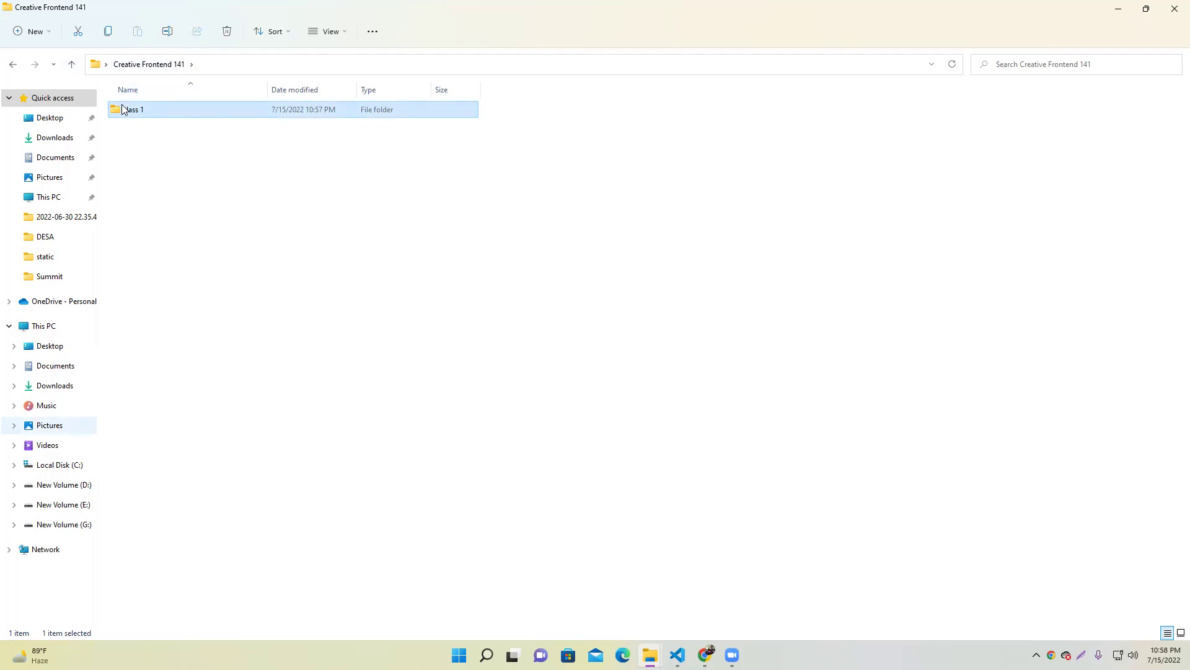
left_click(186, 89)
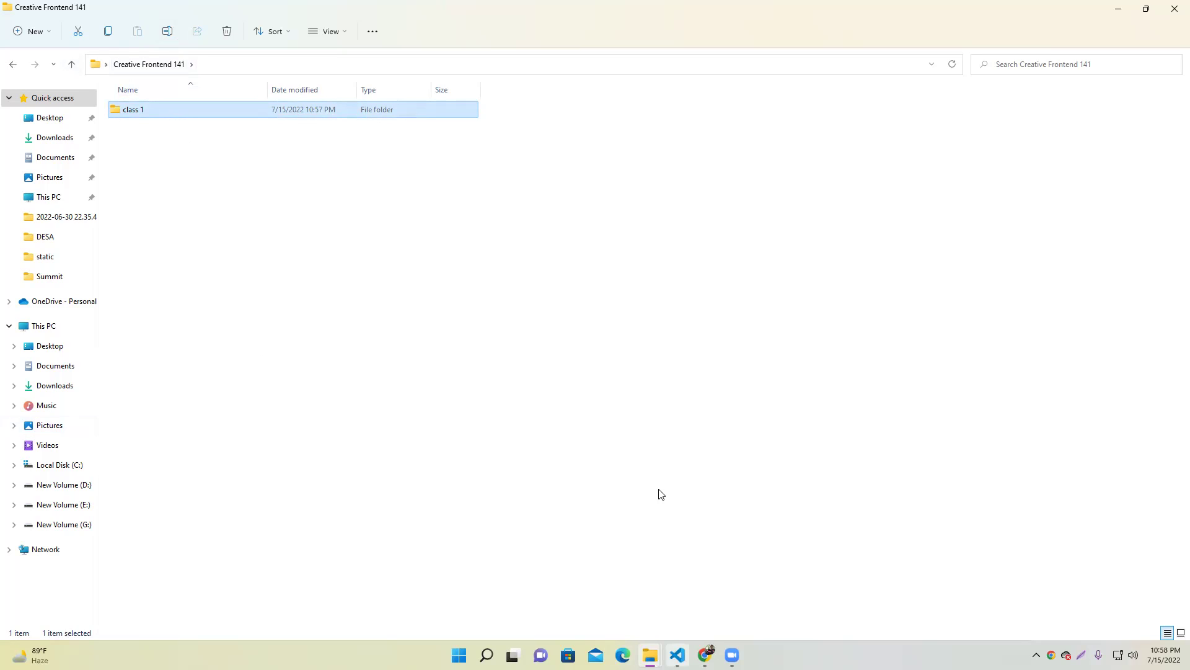
left_click(339, 159)
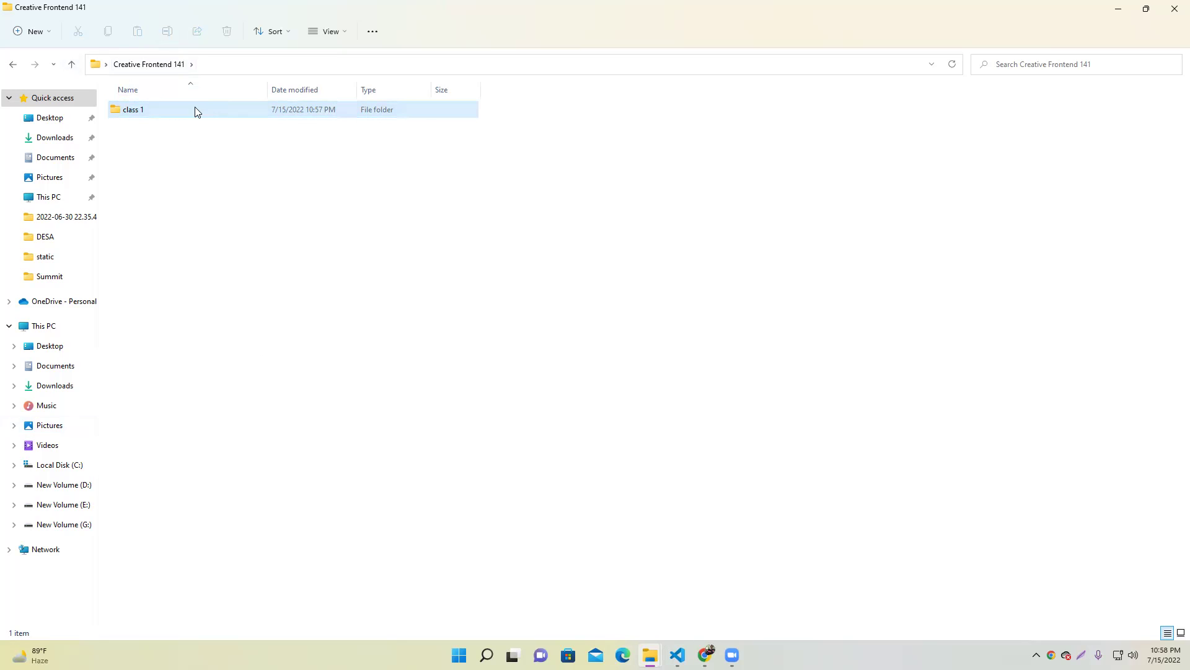
Open the class 1 folder, and find and launch Visual Studio Code through the system search.
double_click(159, 106)
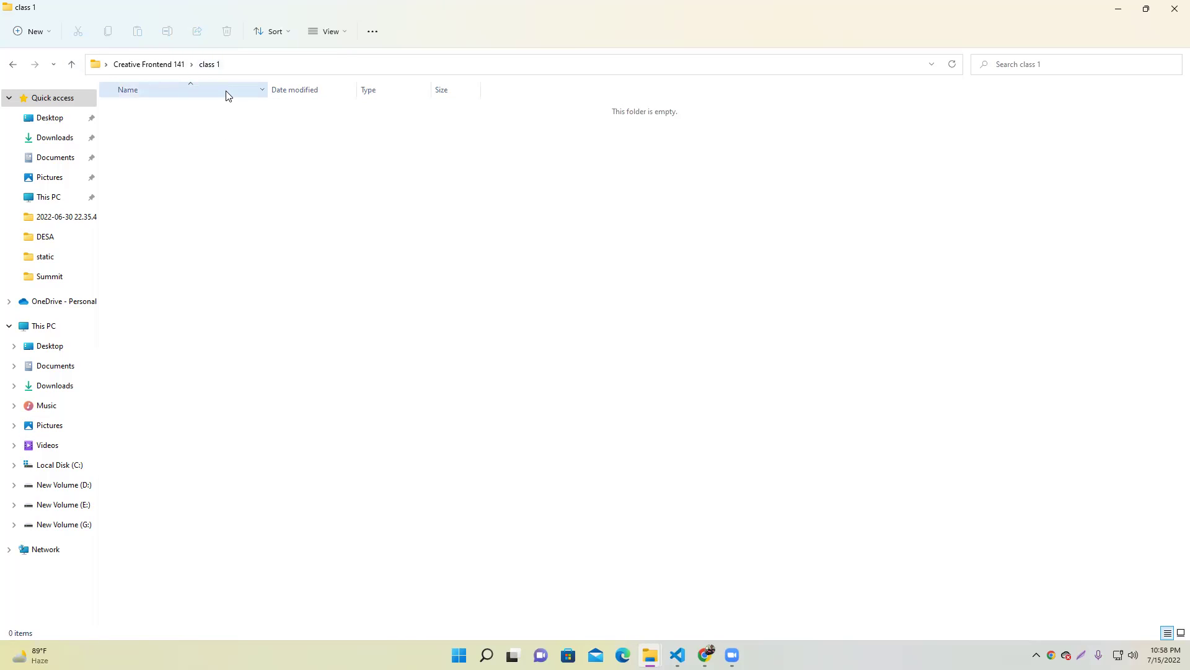
left_click(486, 655)
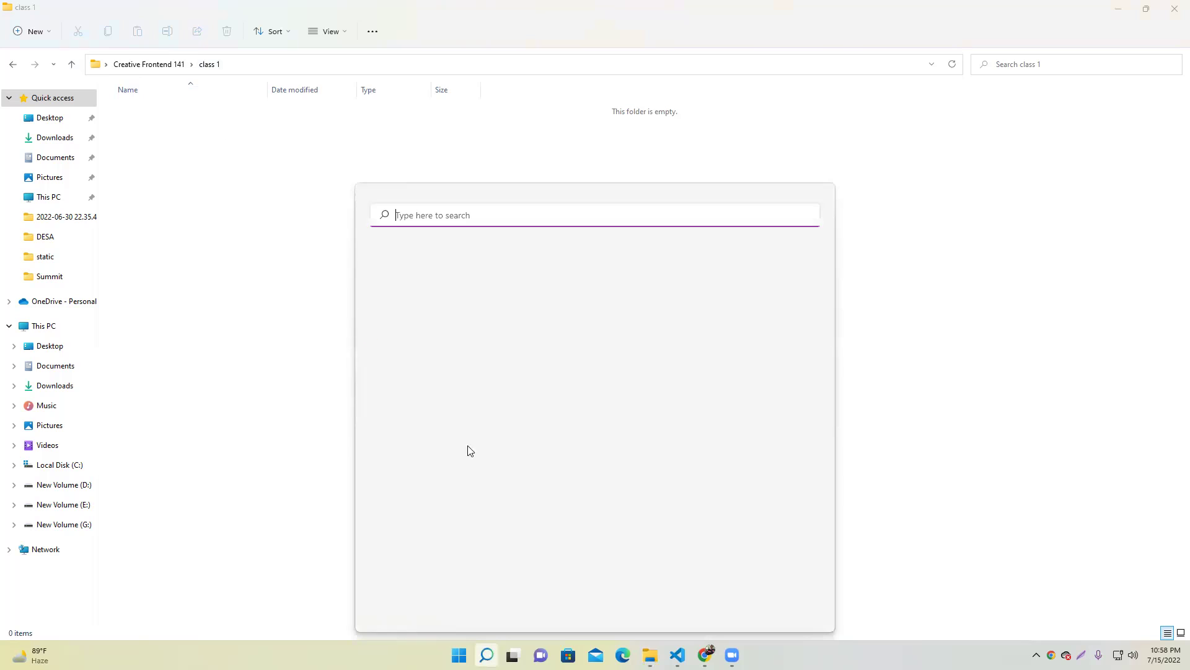
type("vscode")
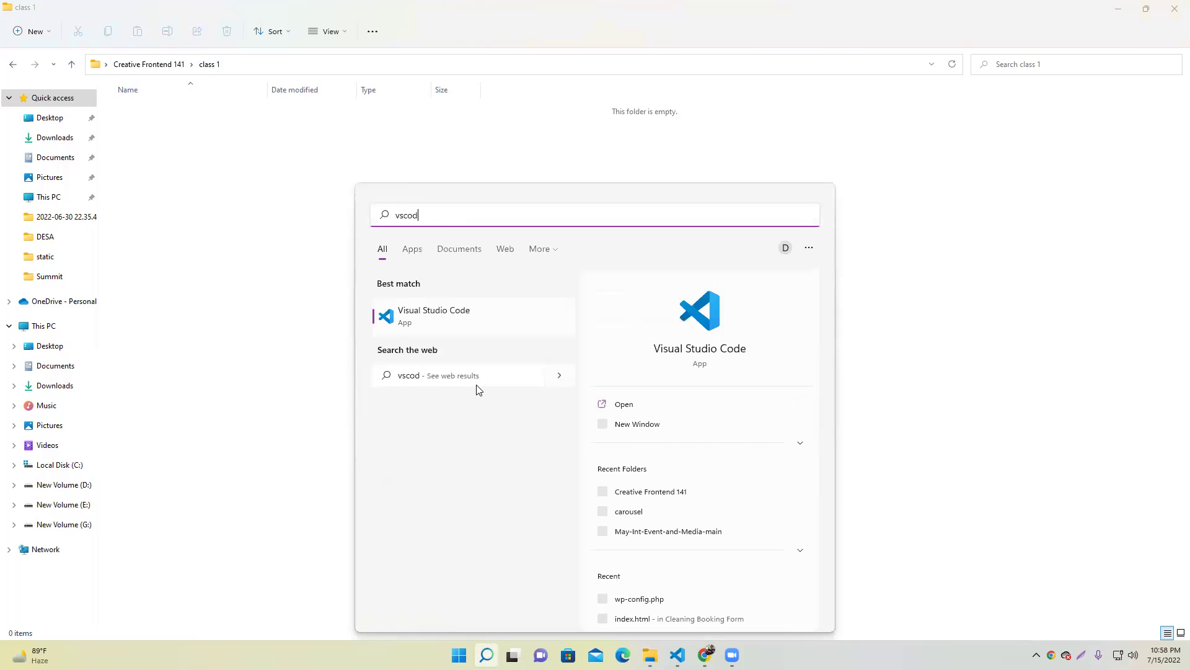
left_click(456, 317)
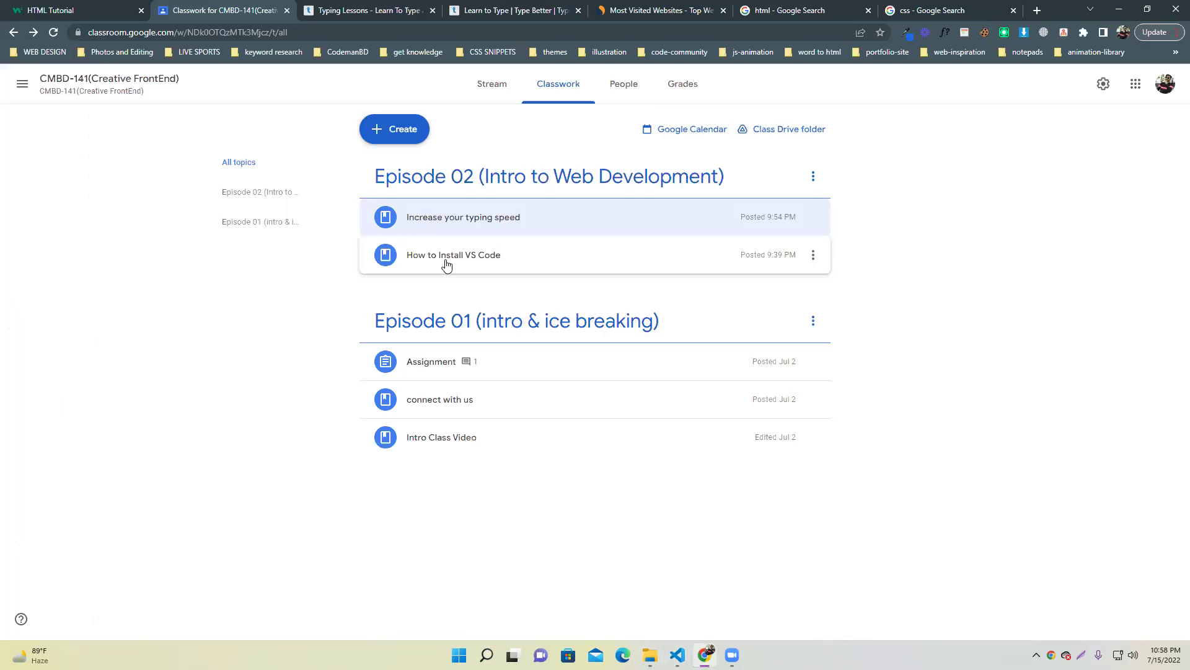
Review the "How to Install VS Code" class material in Google Classroom, including its linked Visual Studio Code and Sublime Text download pages.
left_click(448, 266)
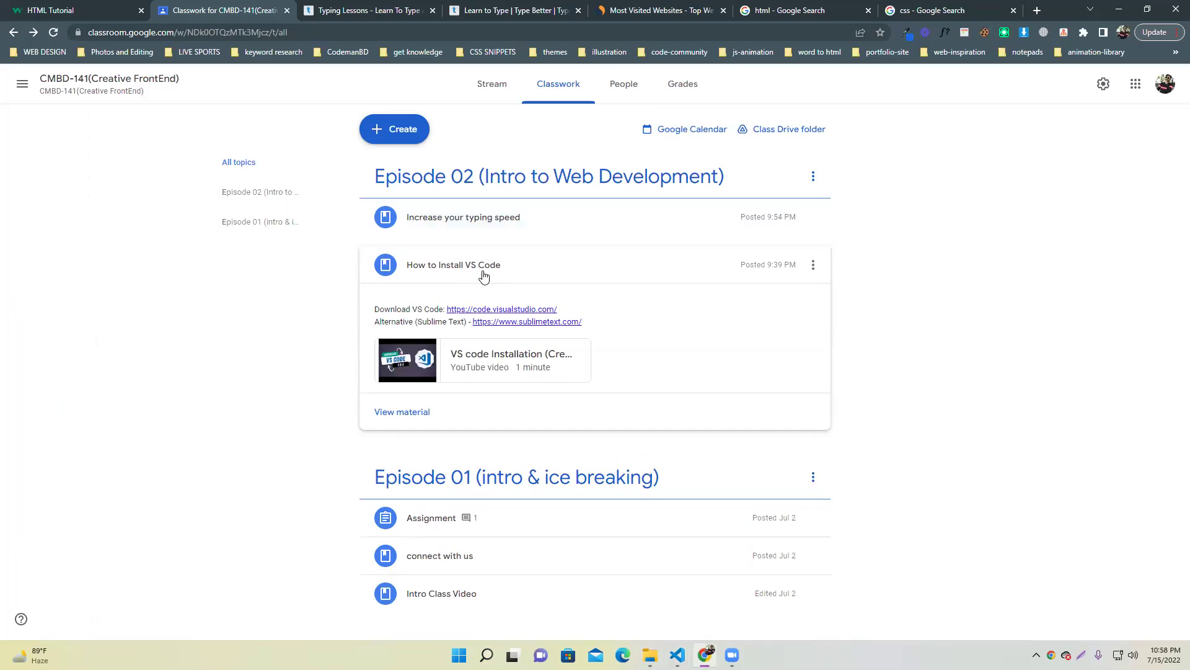
left_click(490, 310)
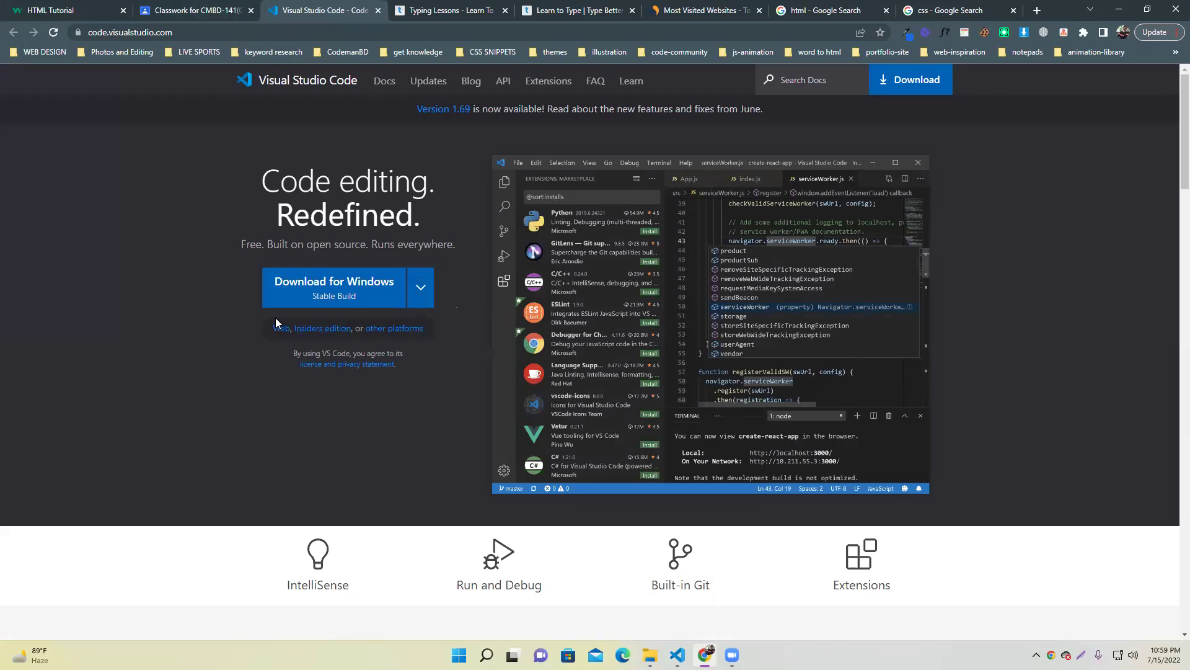
left_click(230, 7)
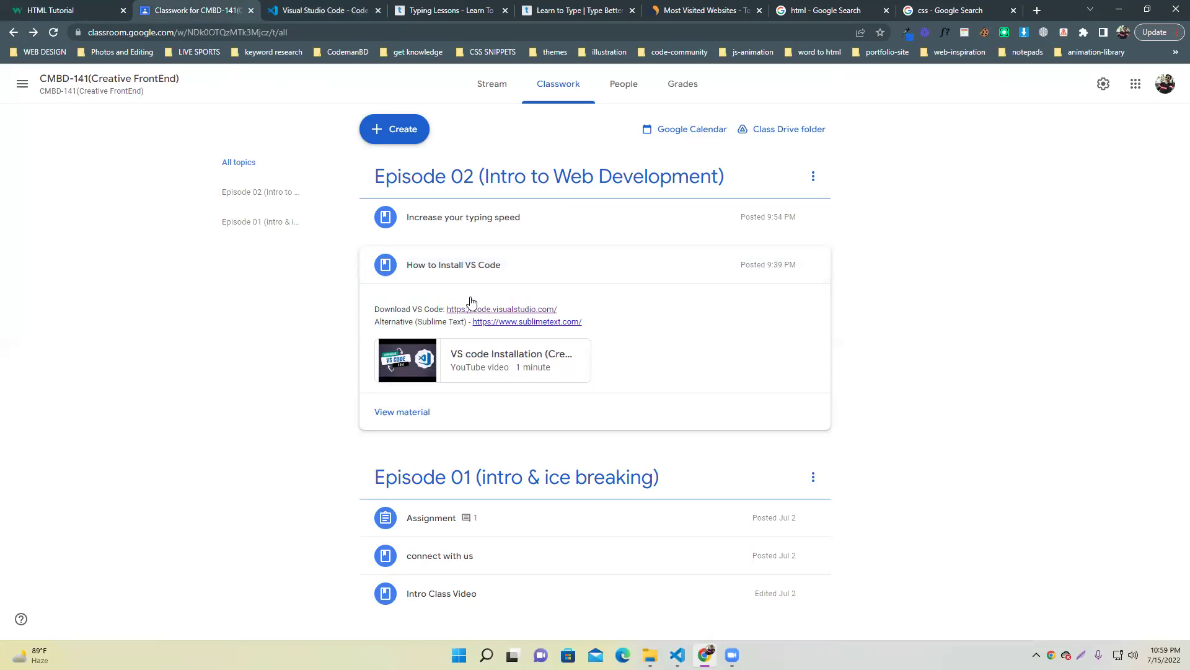
left_click(496, 322)
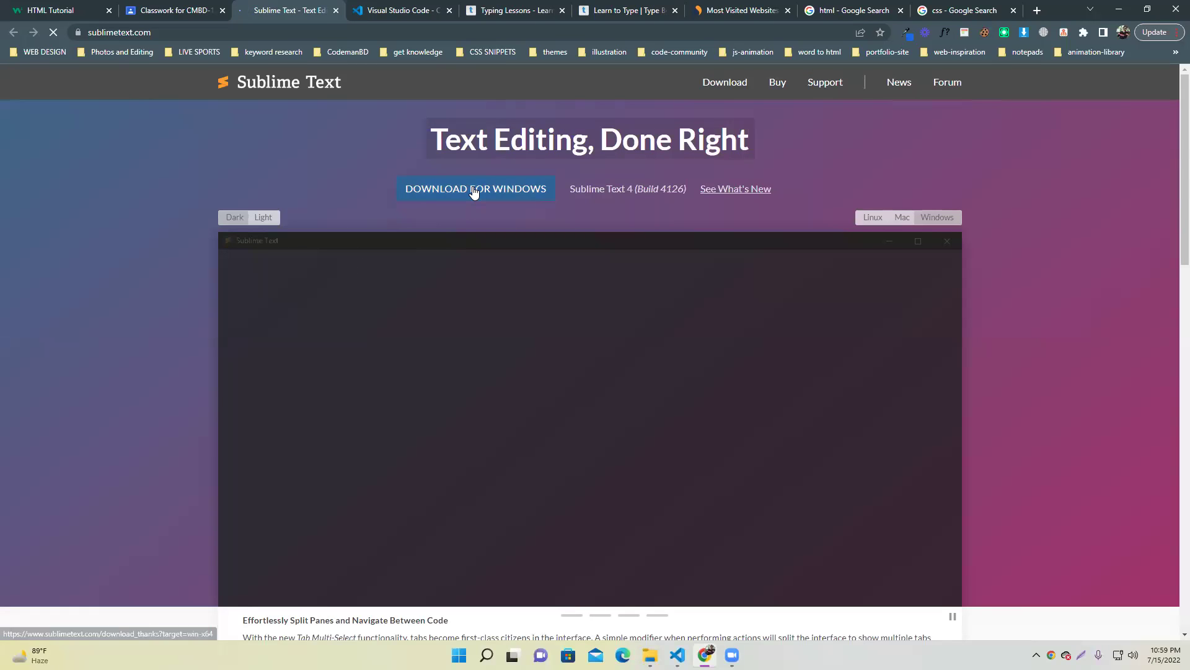
left_click(161, 10)
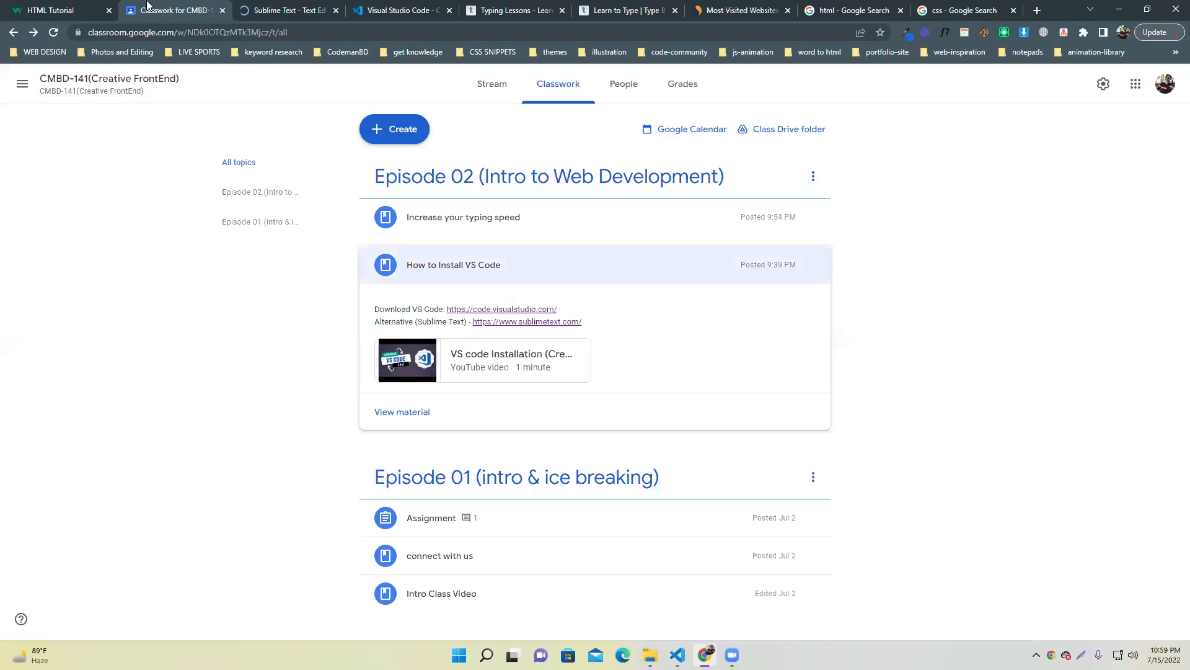
left_click(335, 12)
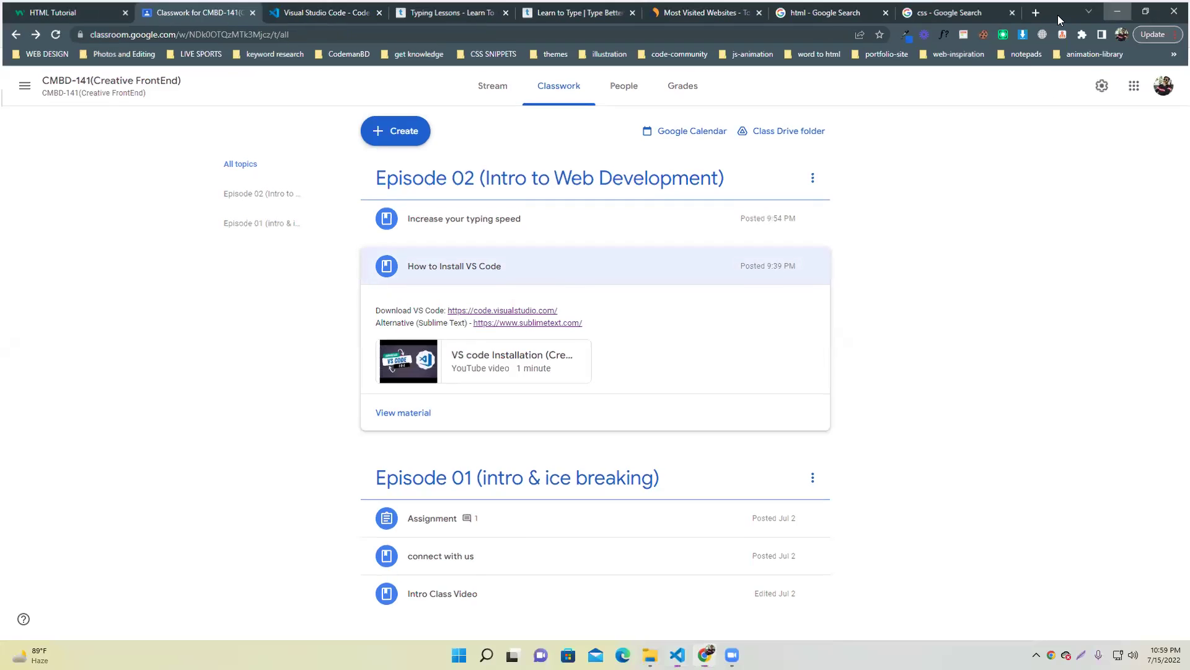
Switch to Visual Studio Code, look over its commands for opening files and folders, and close its window.
left_click(1117, 9)
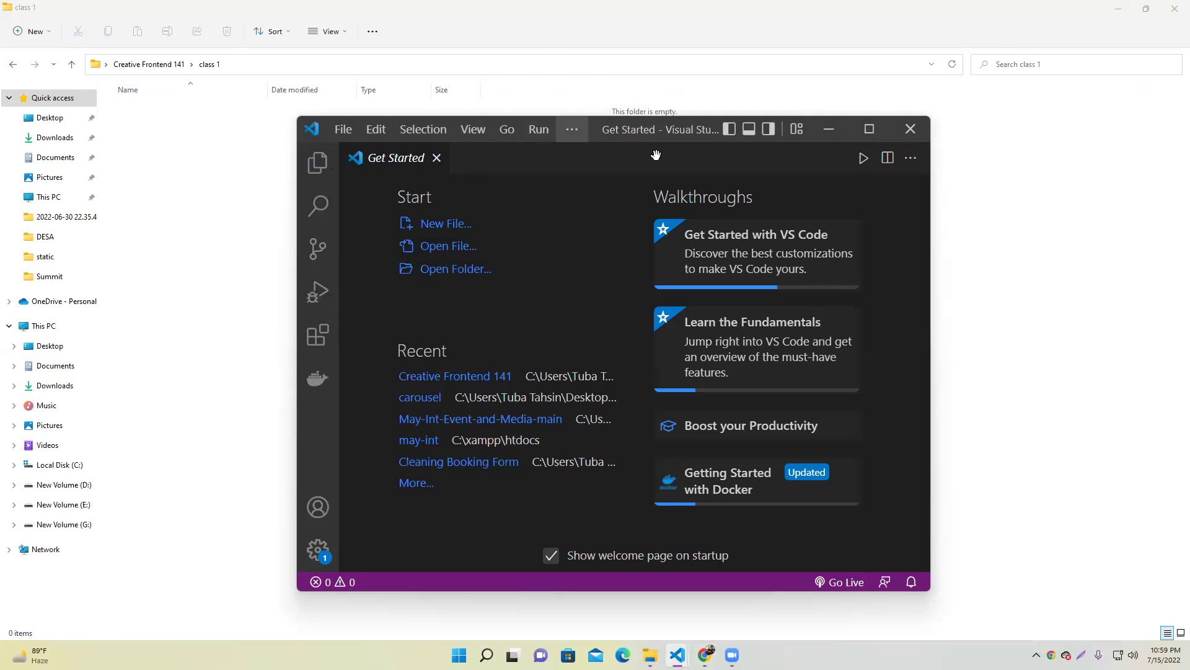
left_click(341, 130)
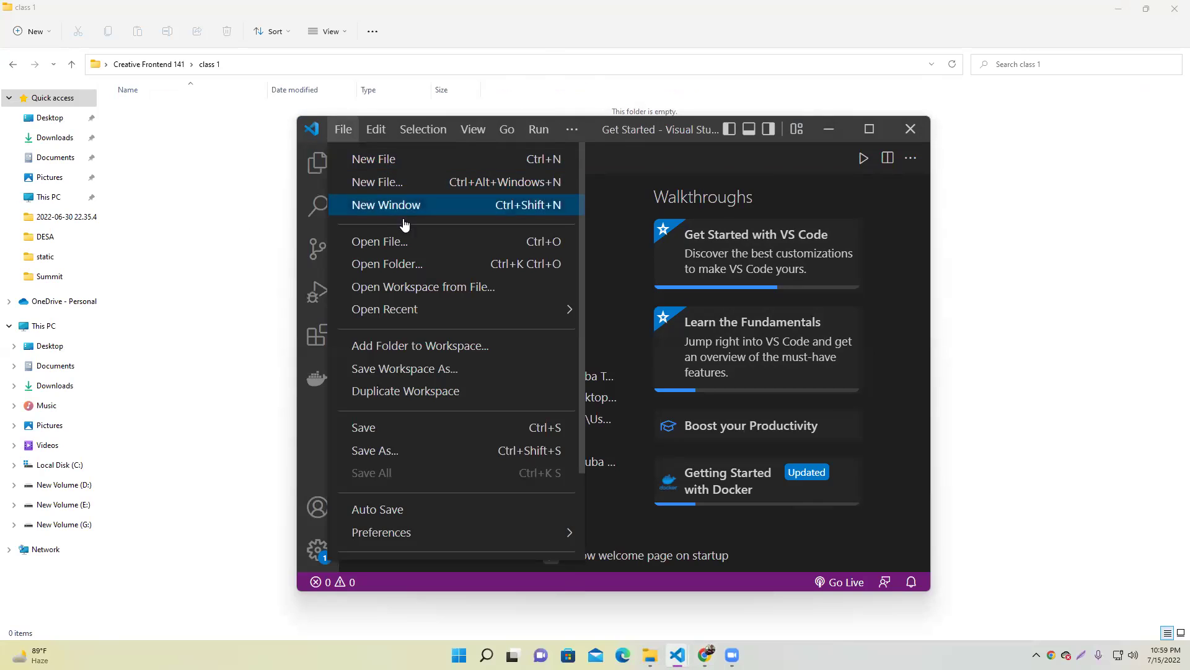
mouse_move(426, 132)
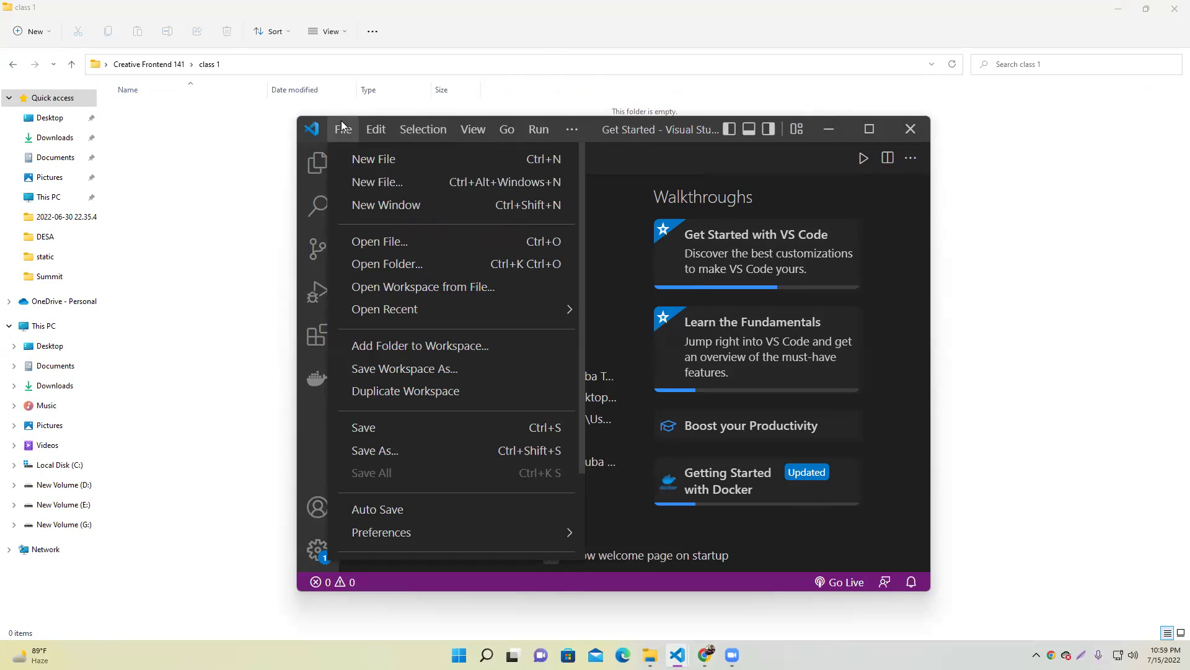
left_click(910, 128)
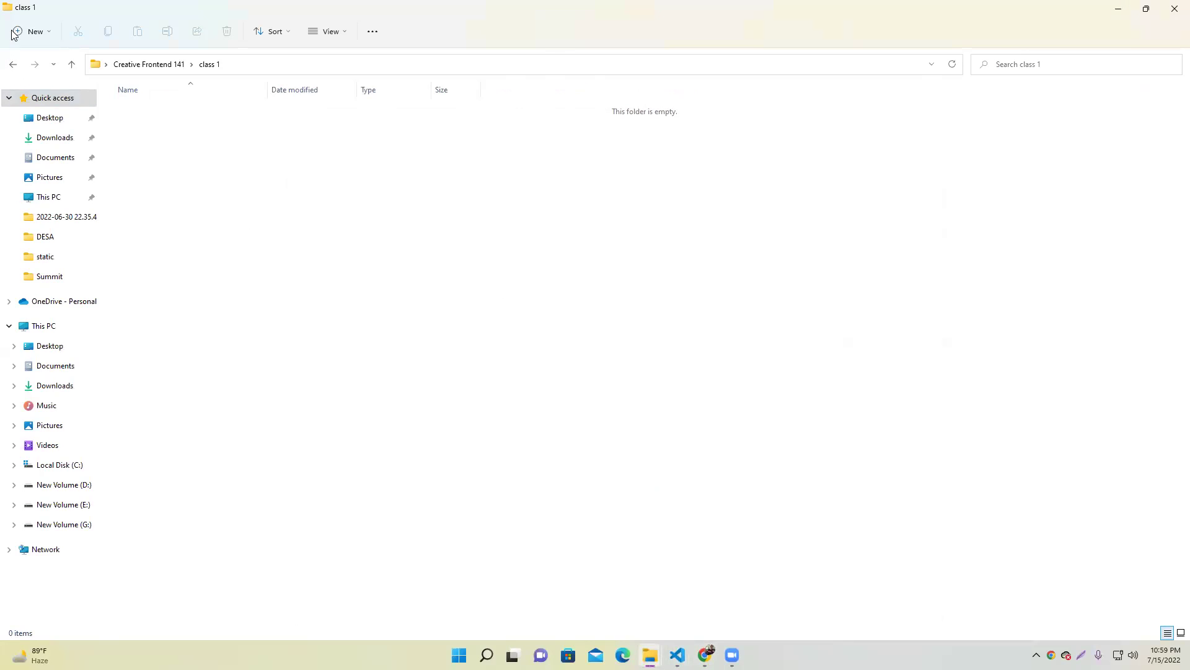
Return to the desktop, reopen the Creative Frontend 141 folder, and launch Visual Studio Code.
left_click(72, 64)
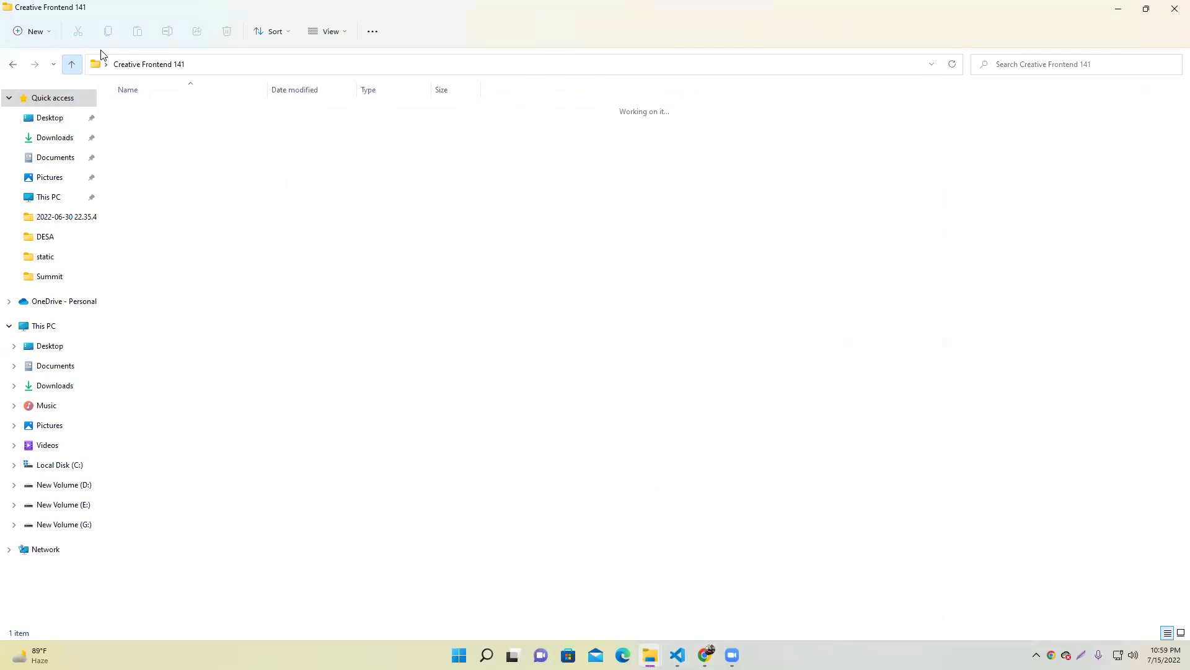
left_click(72, 65)
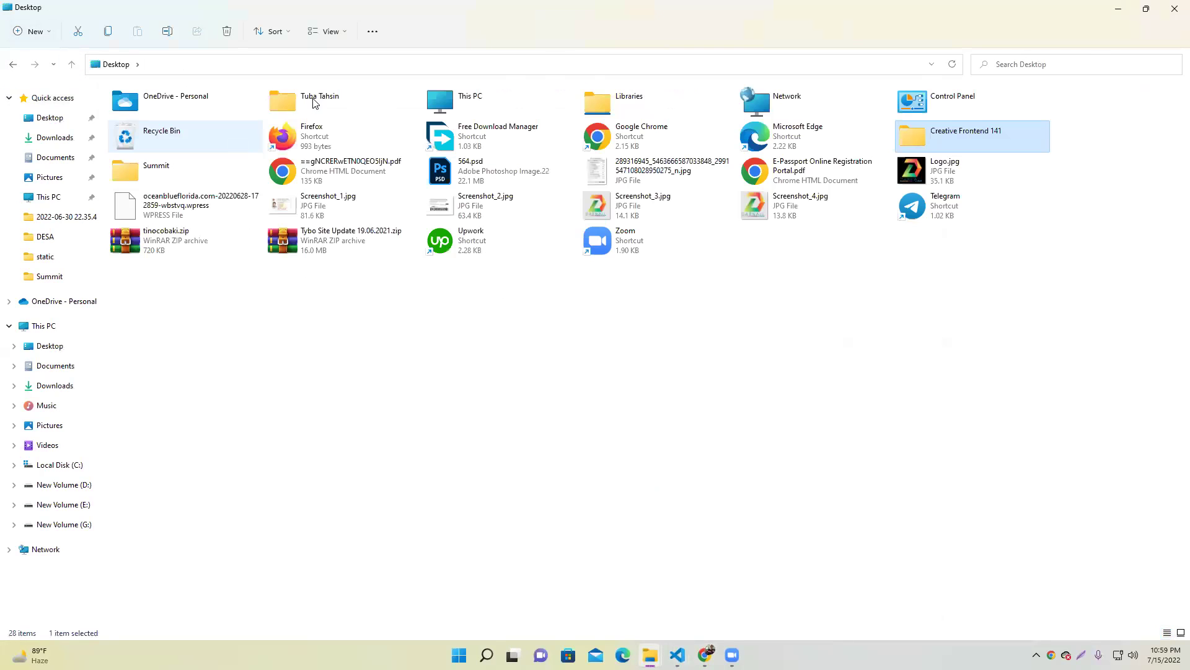
left_click(1175, 8)
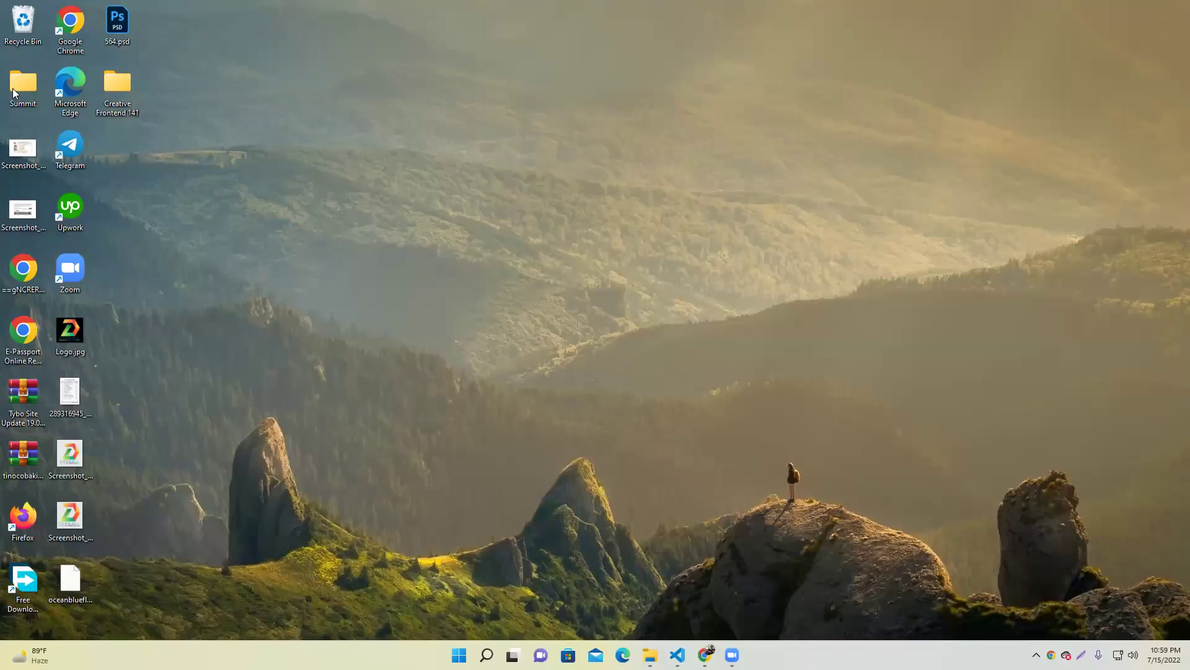
double_click(100, 86)
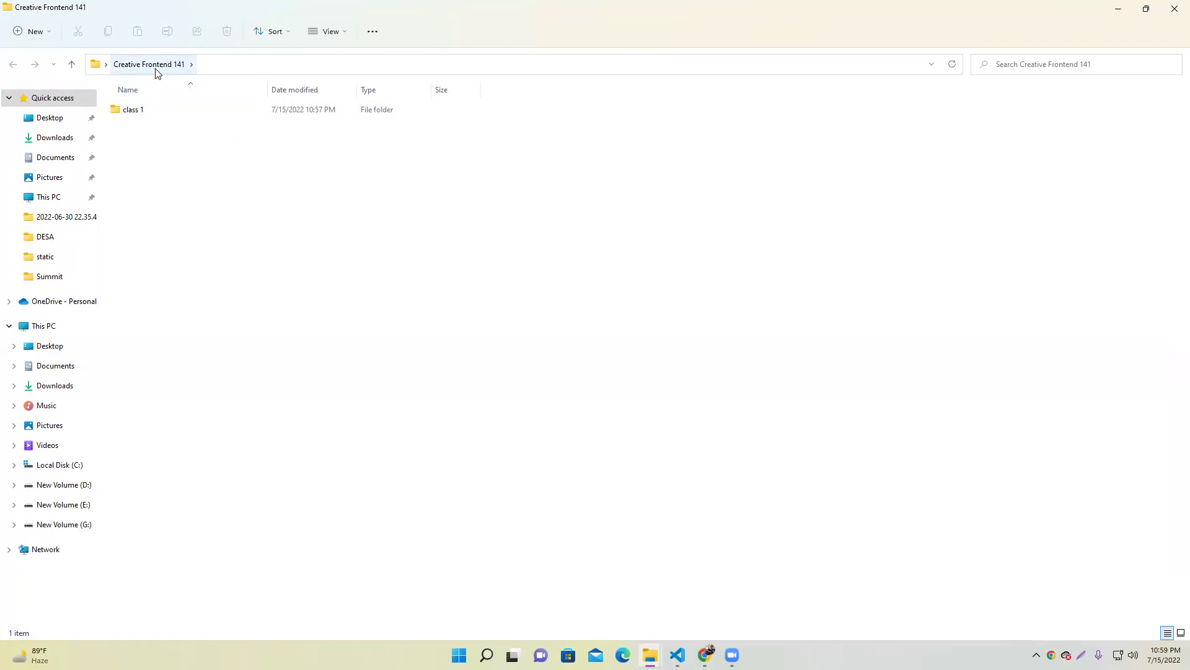
right_click(410, 277)
left_click(346, 426)
left_click(486, 654)
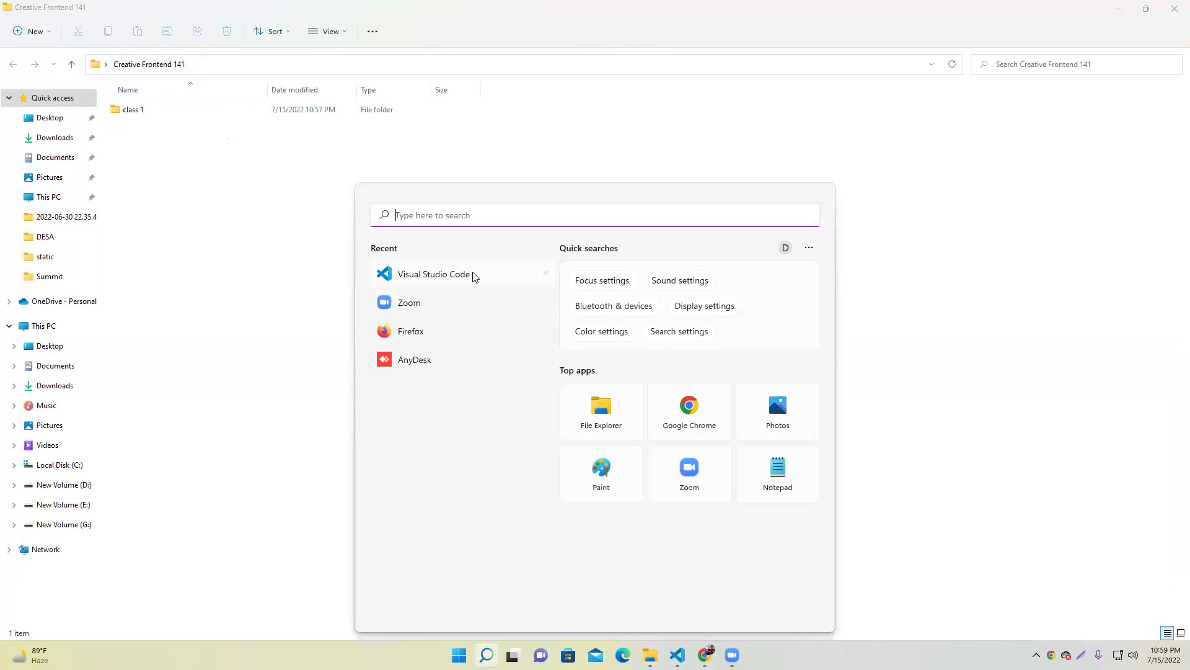
left_click(422, 273)
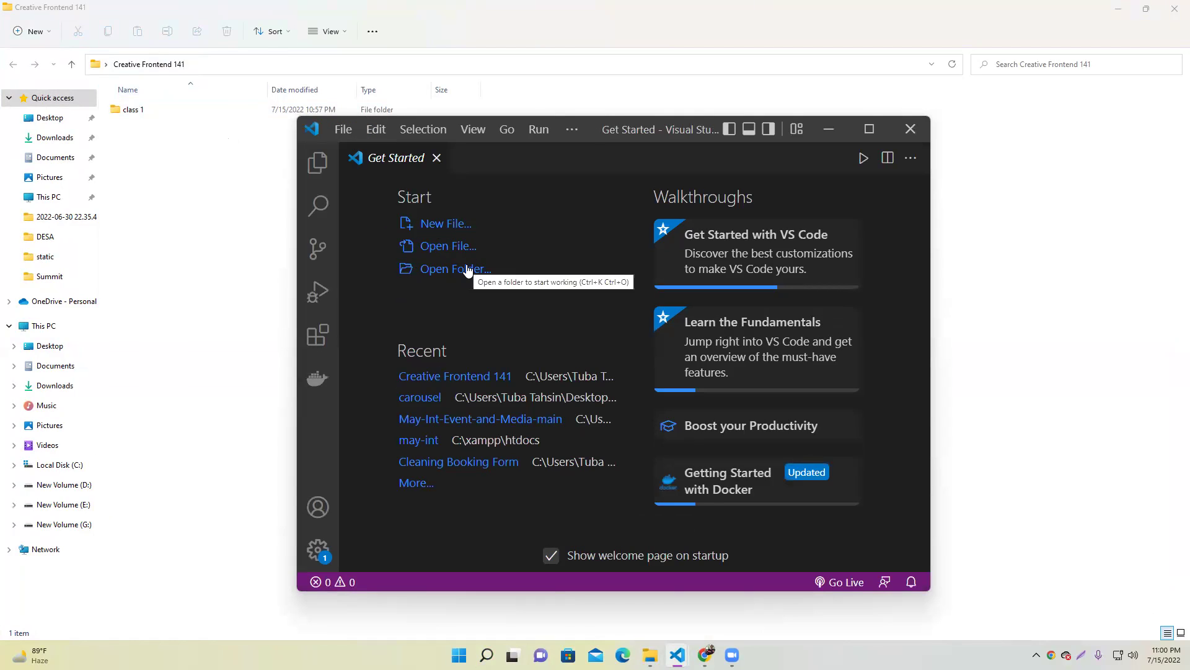
Open the Creative Frontend 141 folder from the desktop as the project and close the leftover index.html file without saving.
left_click(452, 270)
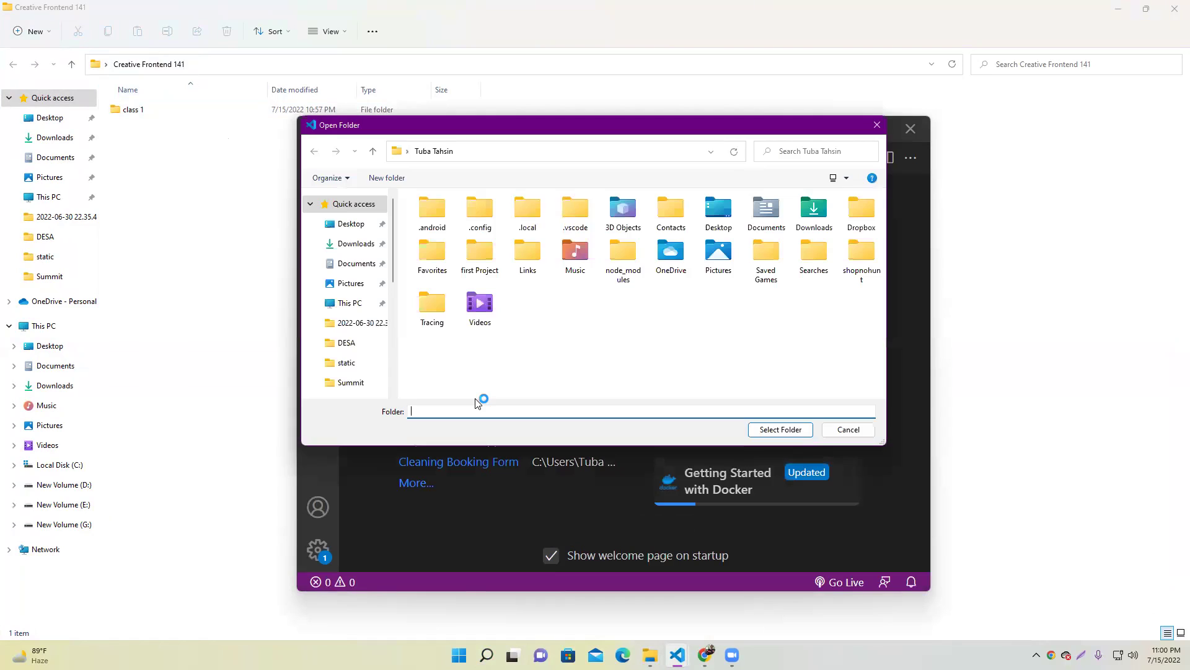
left_click(352, 225)
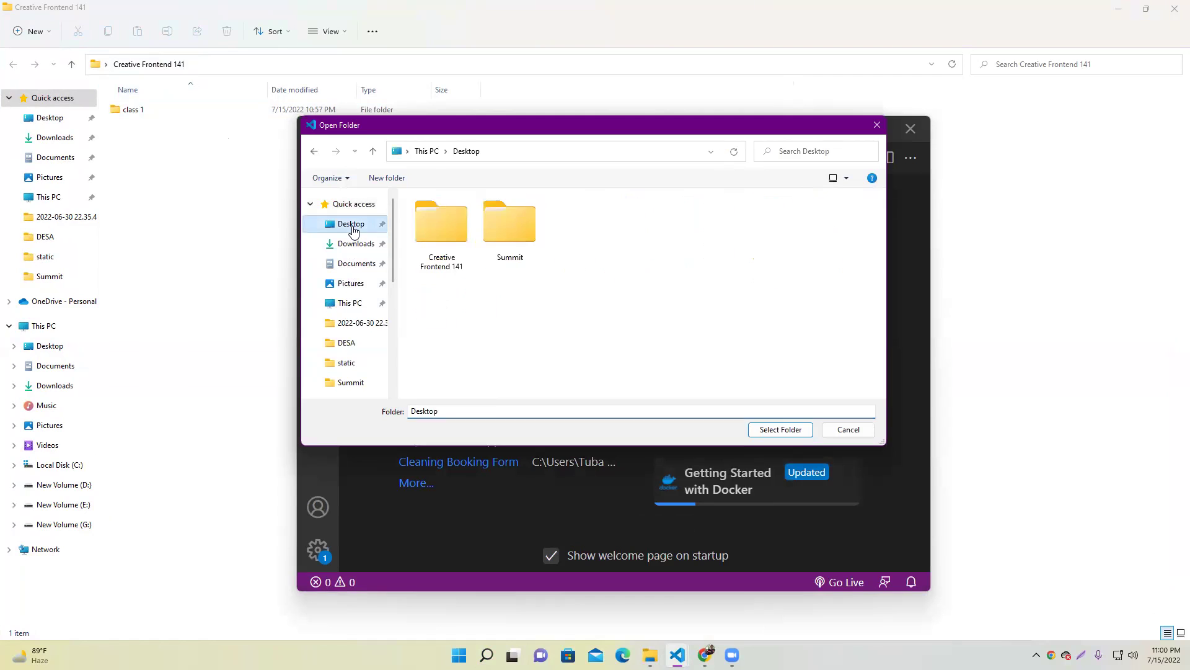
left_click(442, 227)
left_click(781, 429)
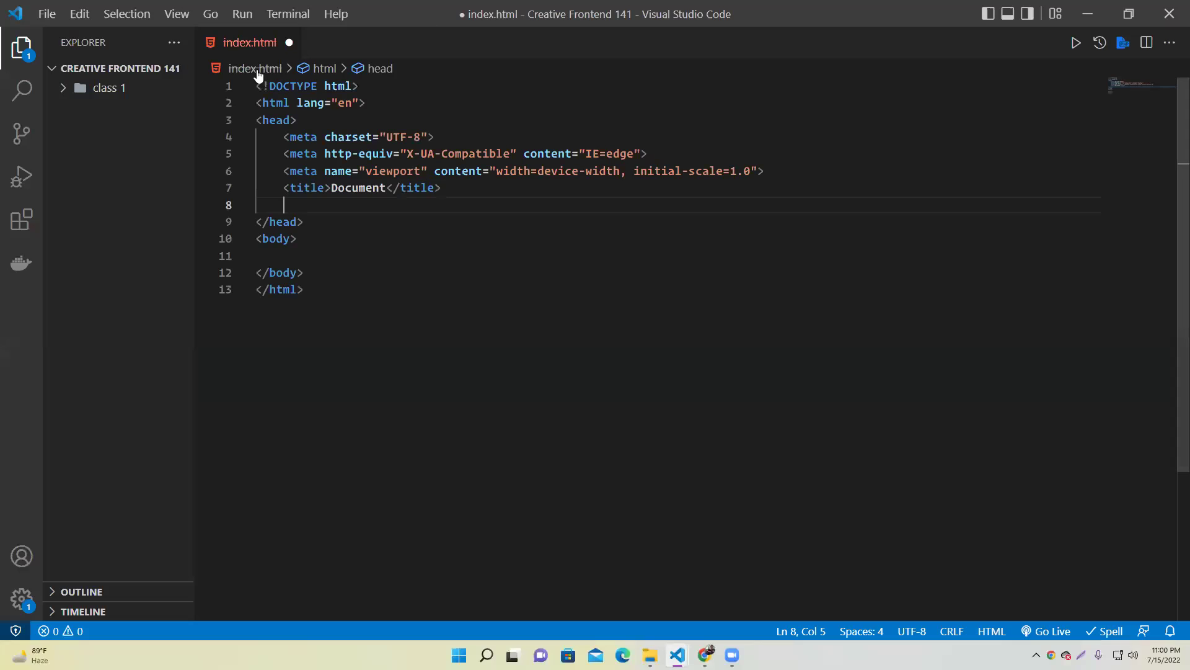
left_click(289, 42)
left_click(635, 342)
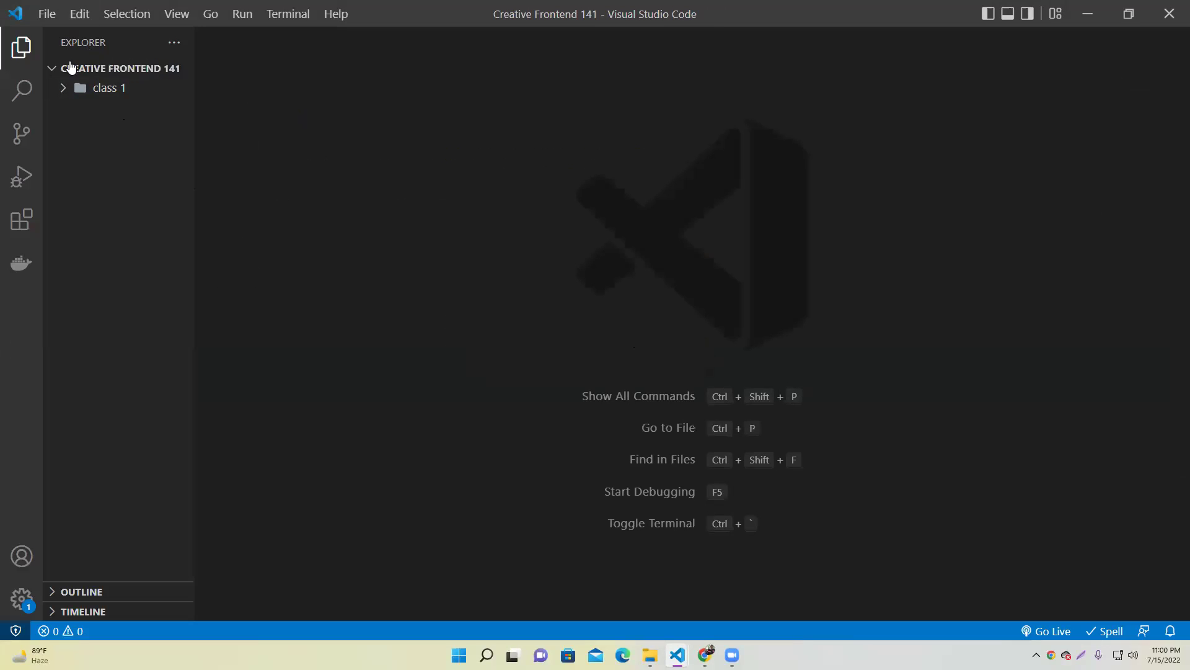
Examine the project's folder tree by expanding and collapsing Creative Frontend 141 and its class 1 folder.
left_click(61, 70)
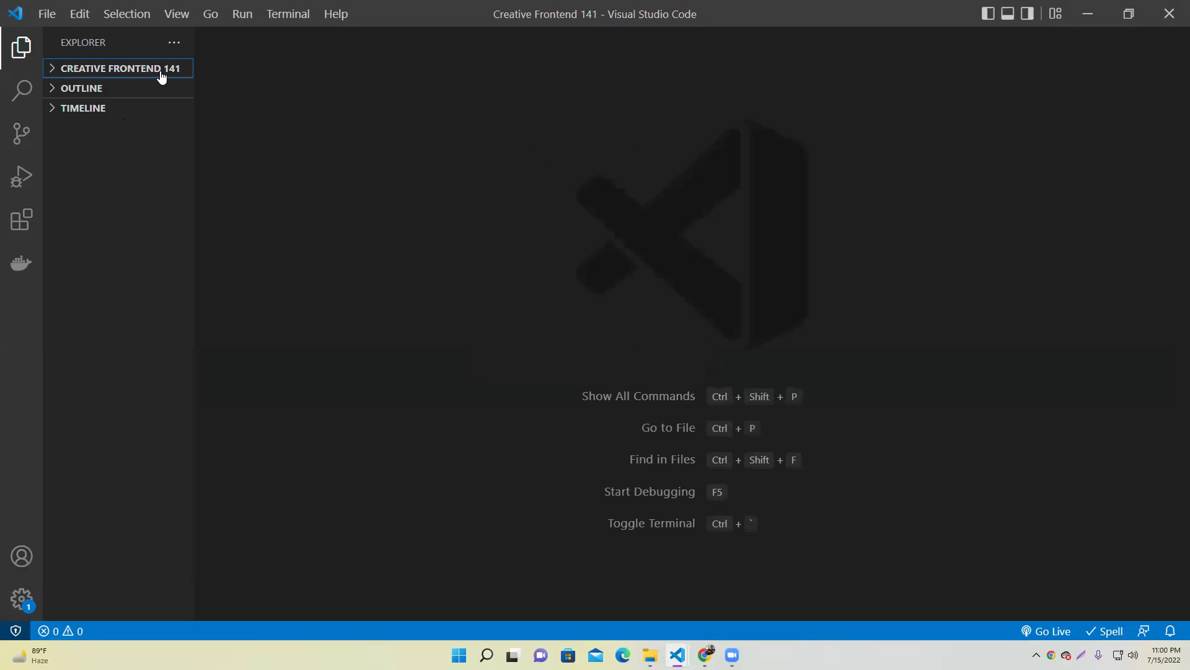
left_click(54, 69)
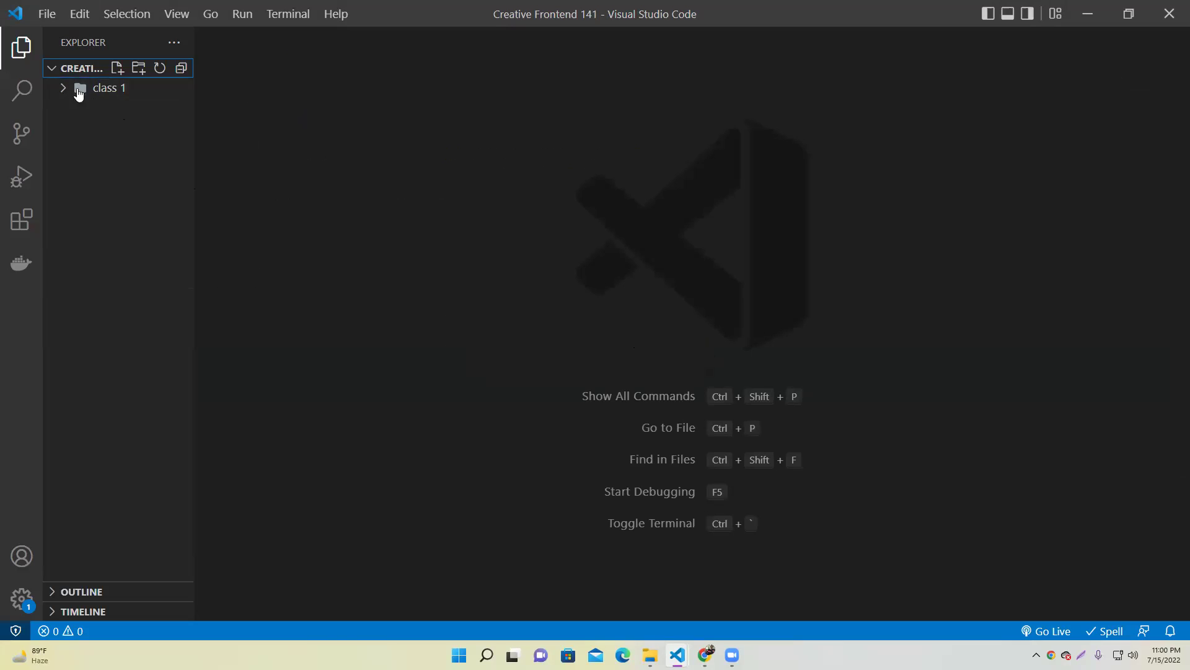
left_click(60, 93)
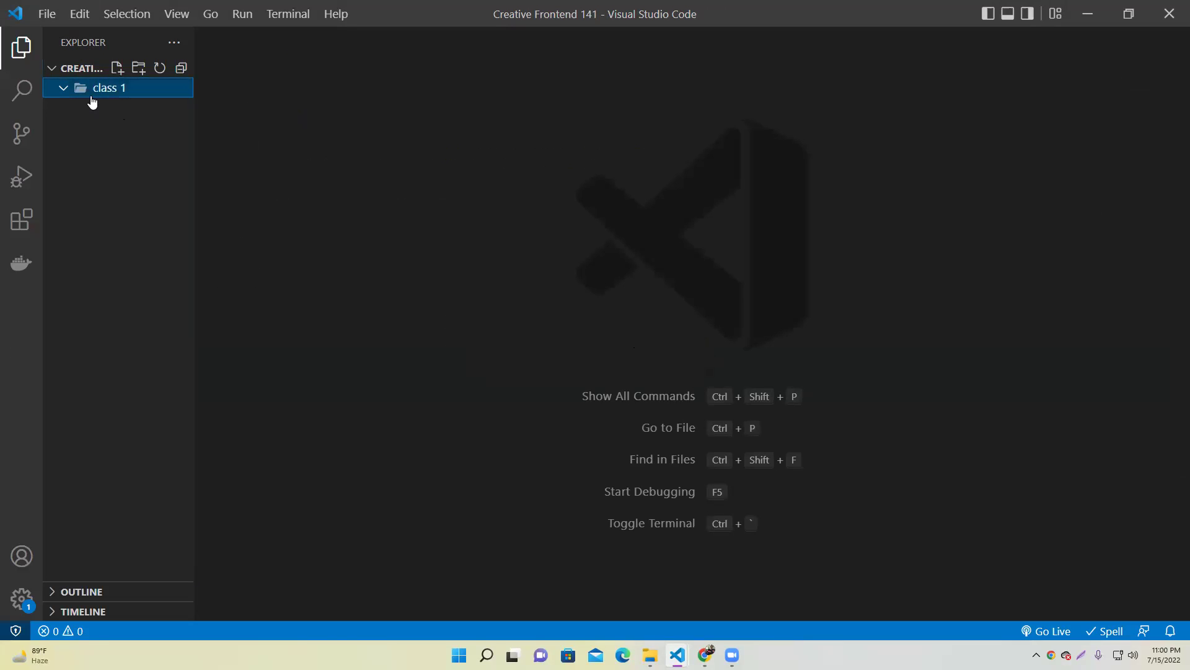
left_click(70, 90)
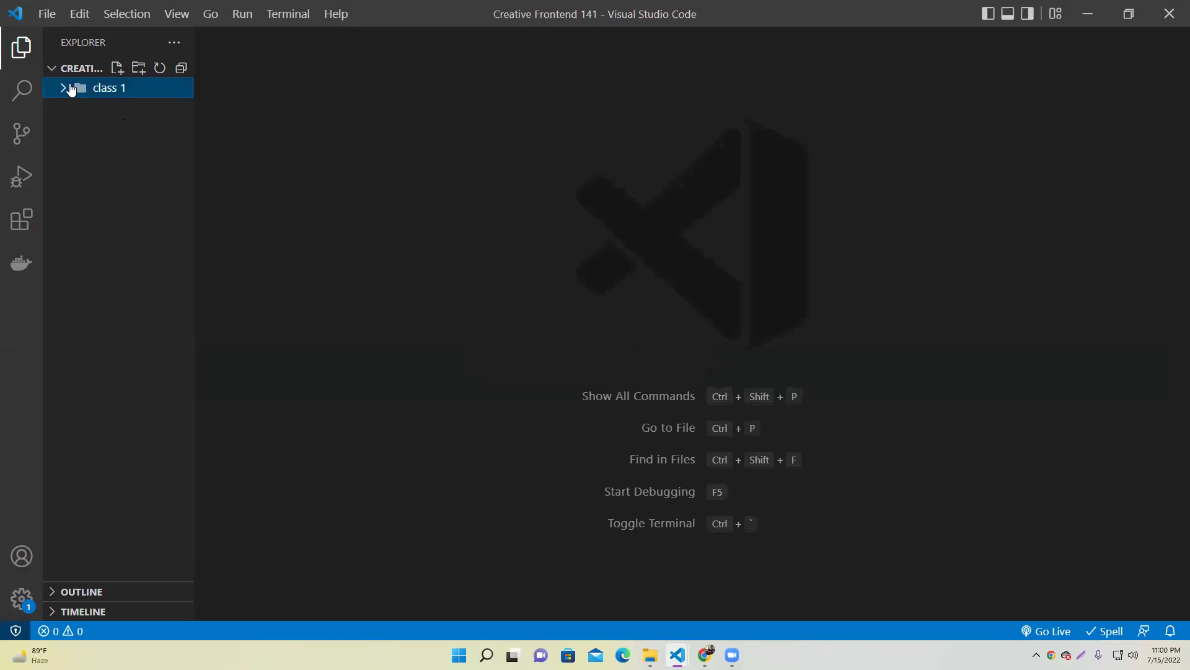
left_click(1088, 14)
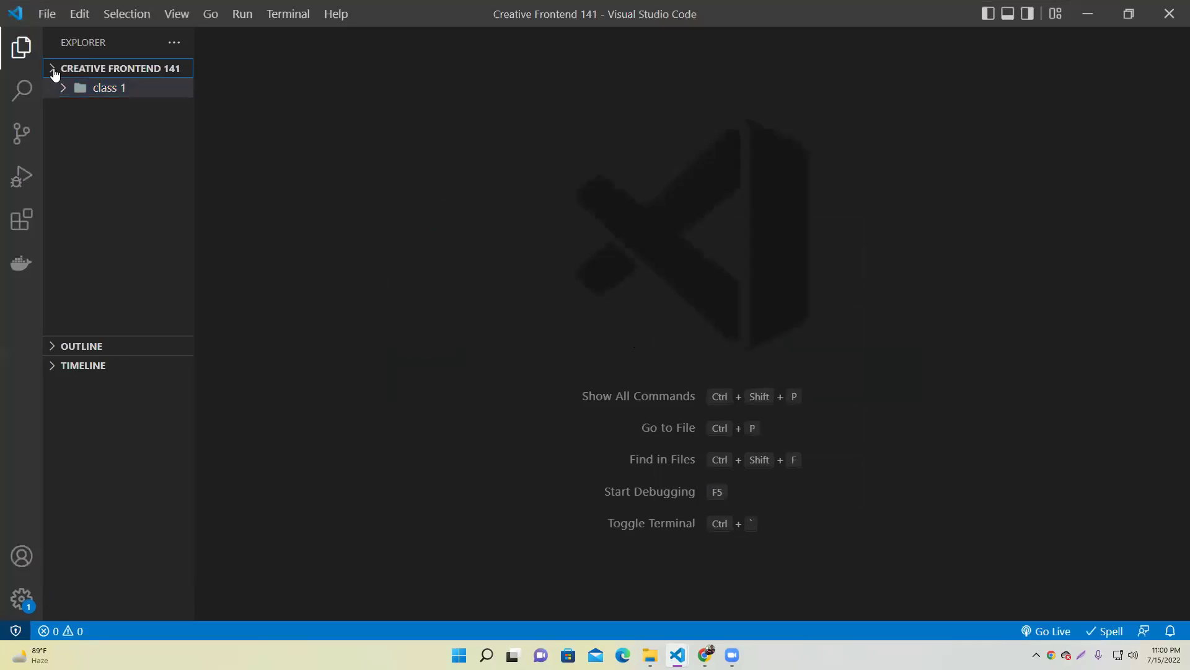
left_click(49, 73)
left_click(48, 73)
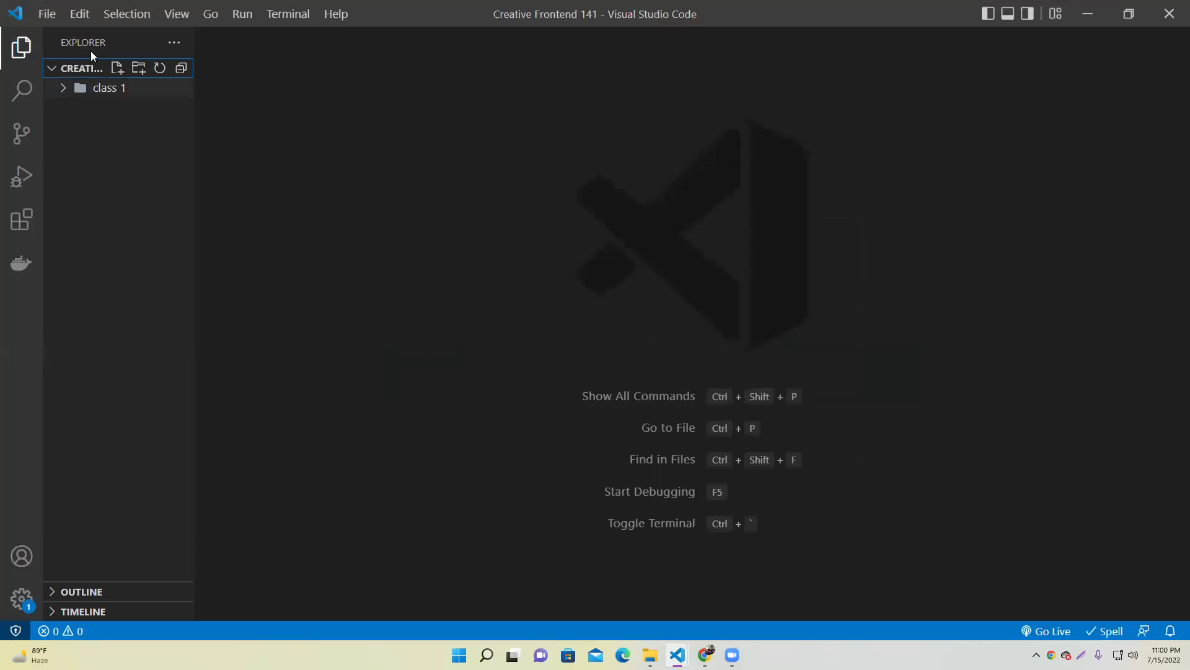
left_click(68, 89)
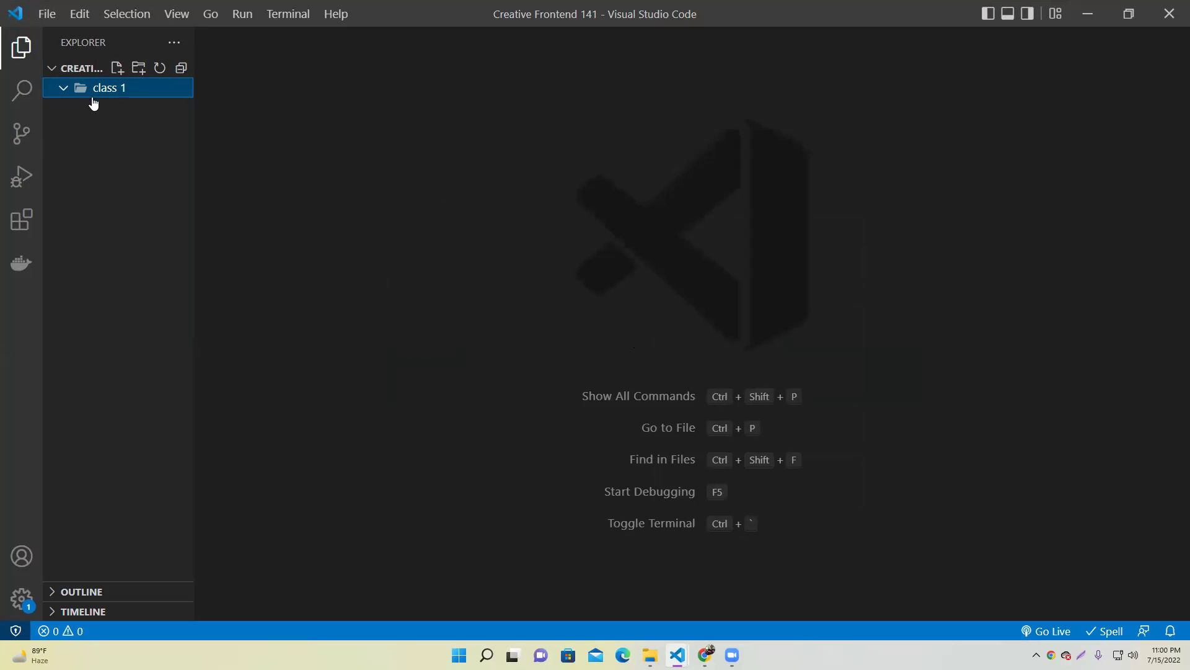
left_click(64, 90)
left_click(86, 121)
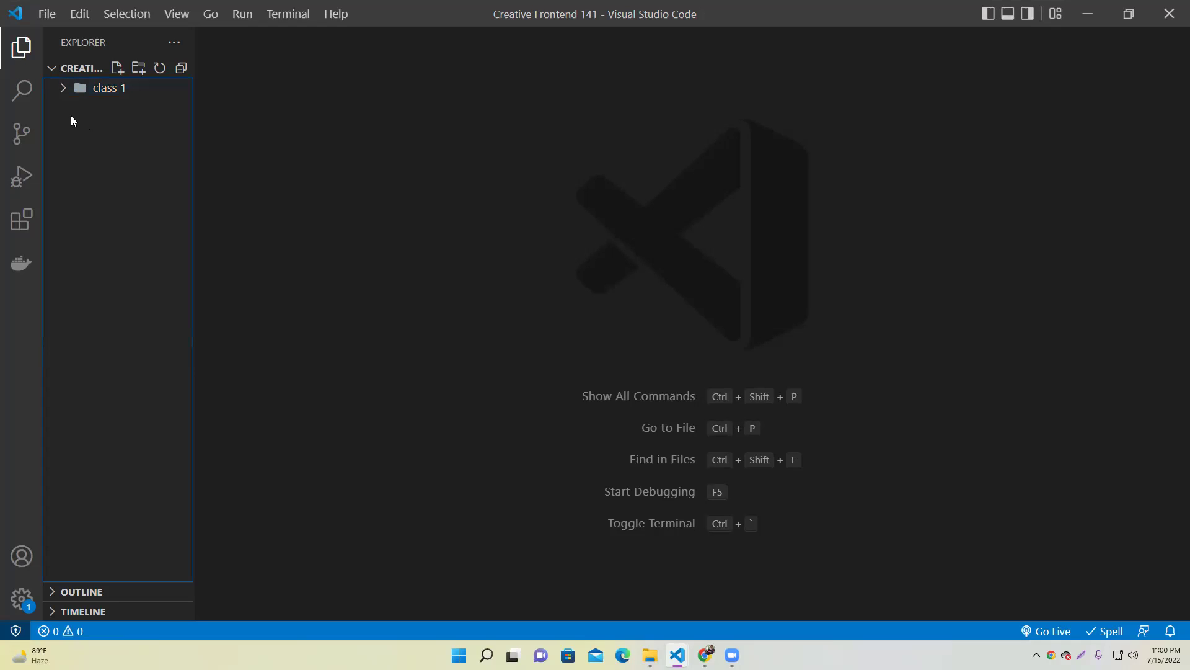
Minimize the project window and close the extra Visual Studio Code window showing the Get Started page.
left_click(1089, 12)
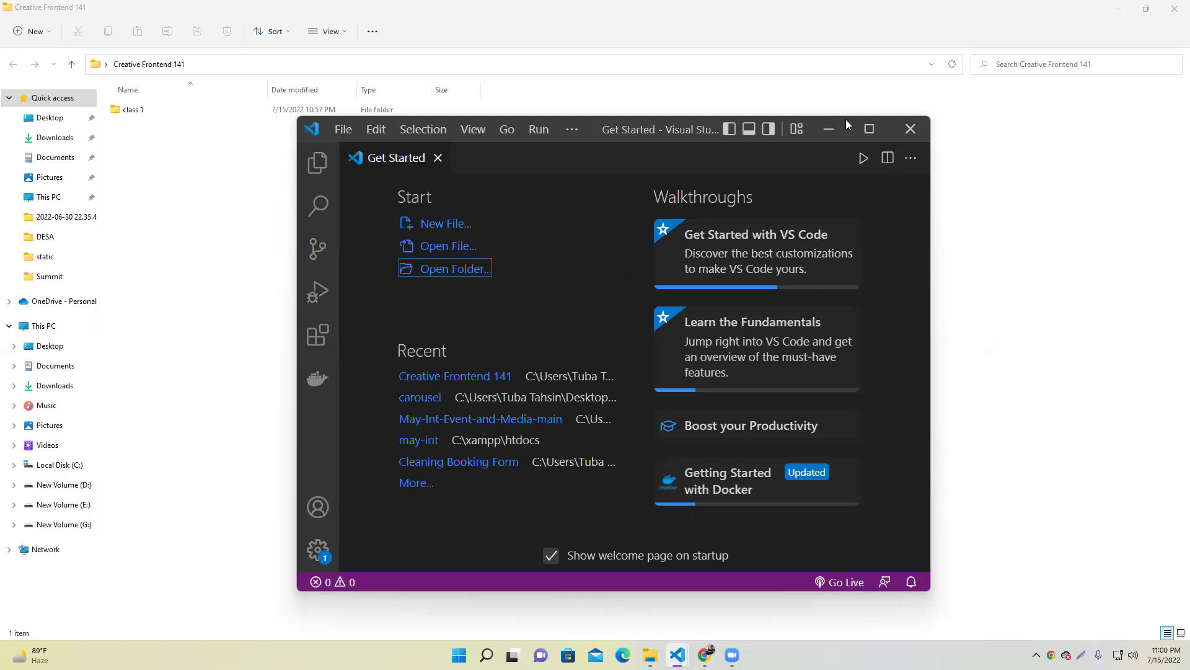
left_click(897, 133)
right_click(174, 164)
left_click(529, 369)
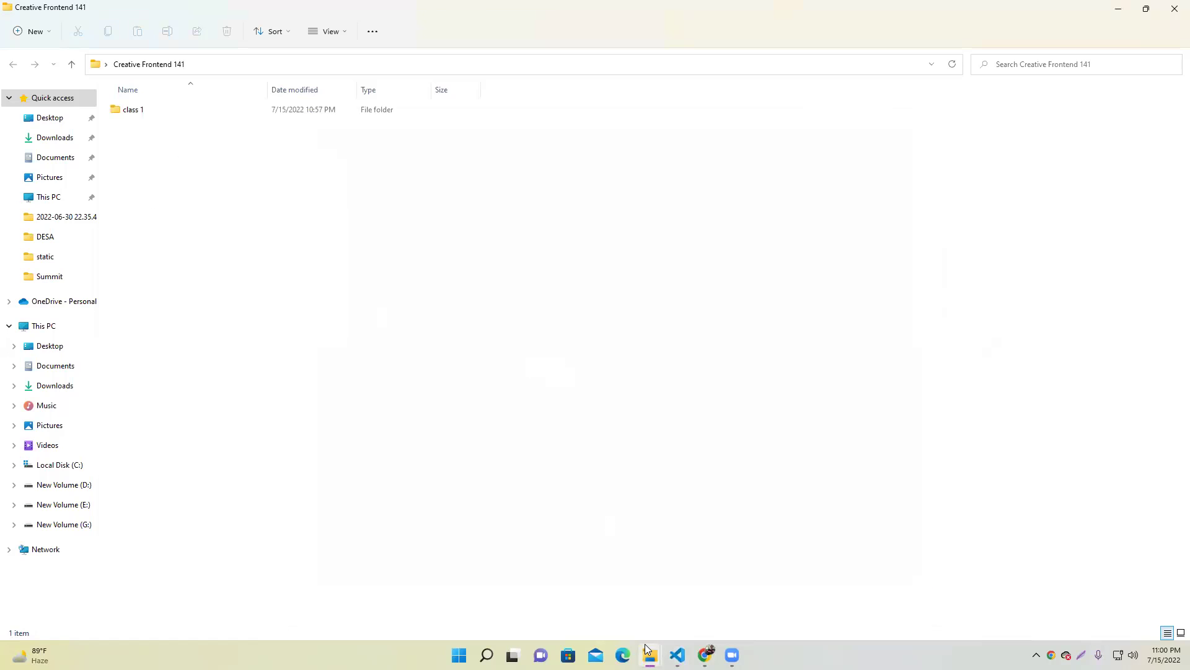
Switch to Visual Studio Code and create a new folder named "class 2" in the Creative Frontend 141 project.
right_click(87, 136)
left_click(121, 169)
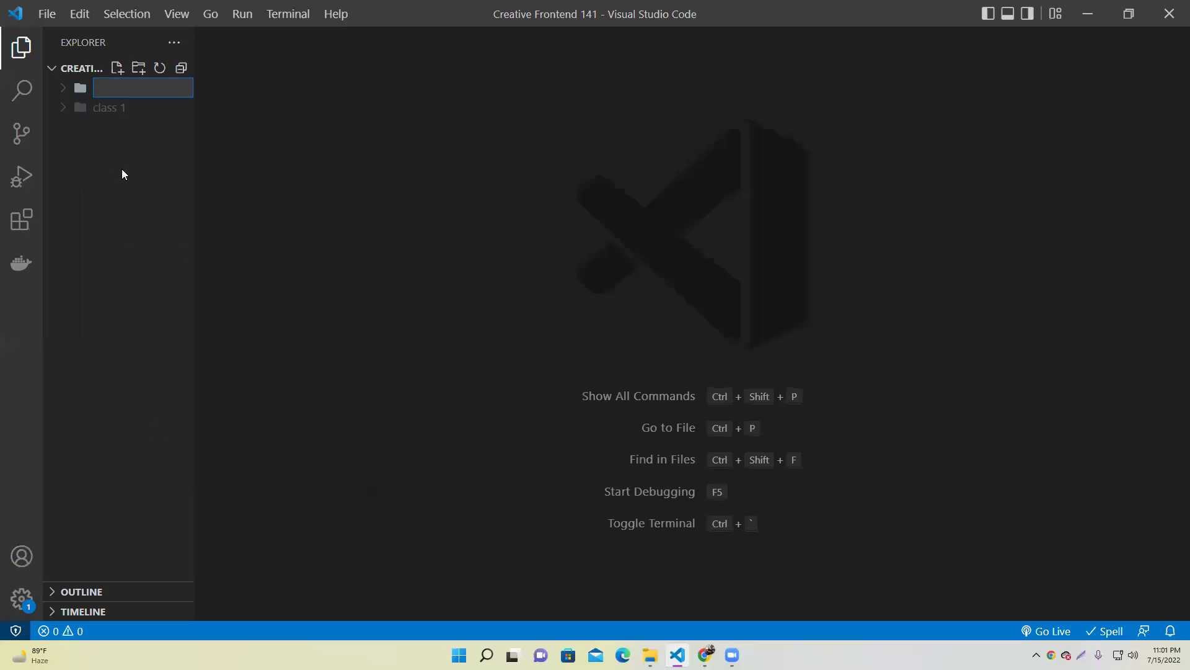
type("class 2")
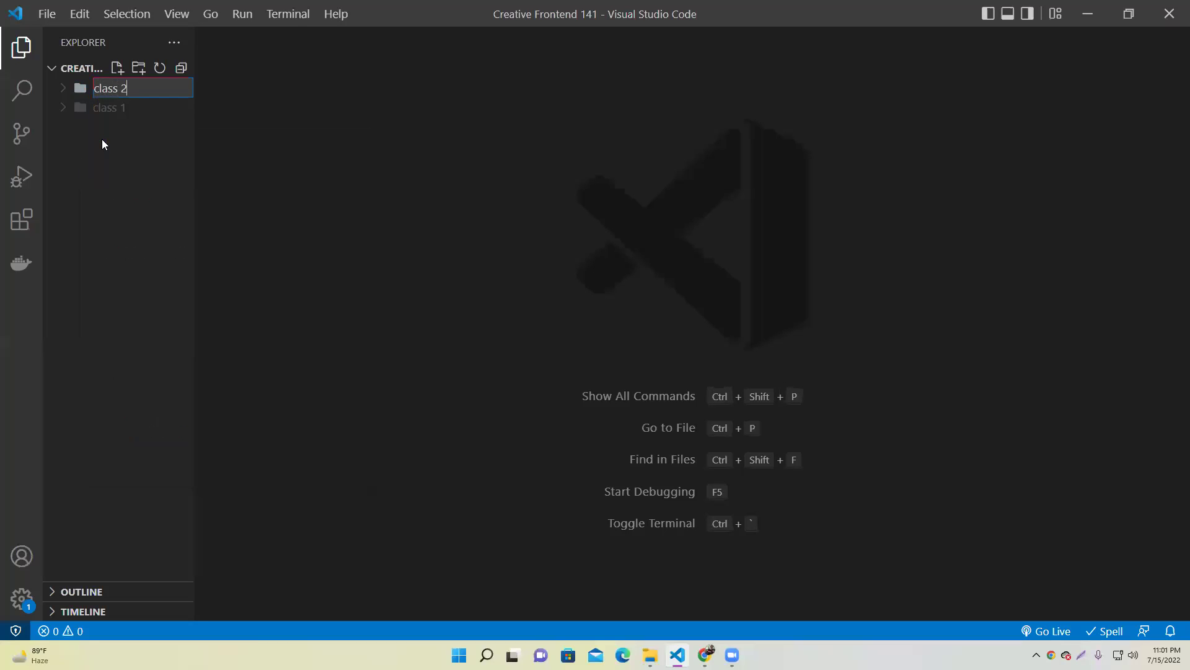
key("Return")
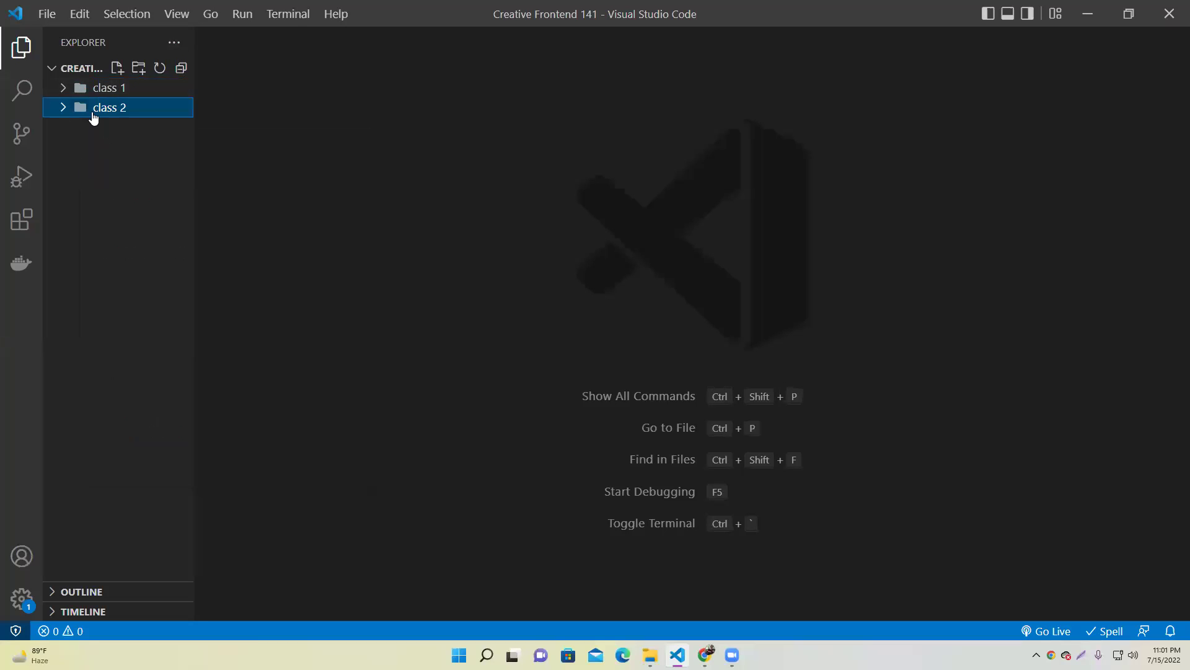
Compare the class 1 and class 2 folders in File Explorer with the project's folder tree in Visual Studio Code.
left_click(1088, 13)
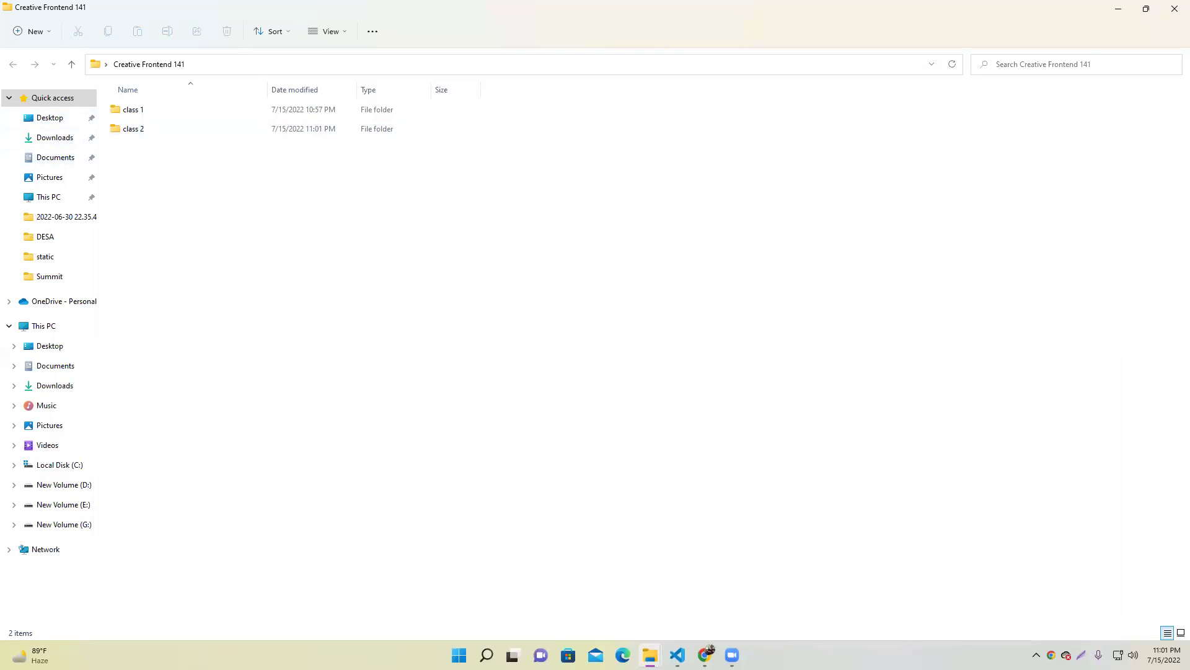
key("alt+Tab")
right_click(105, 156)
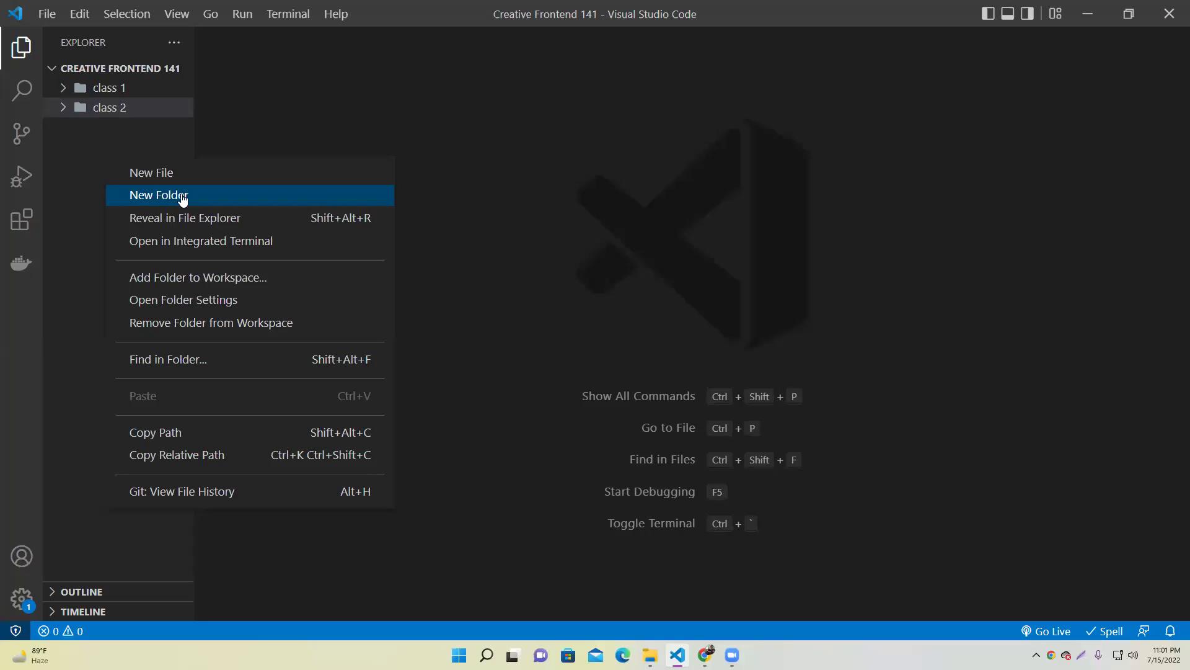
left_click(1088, 14)
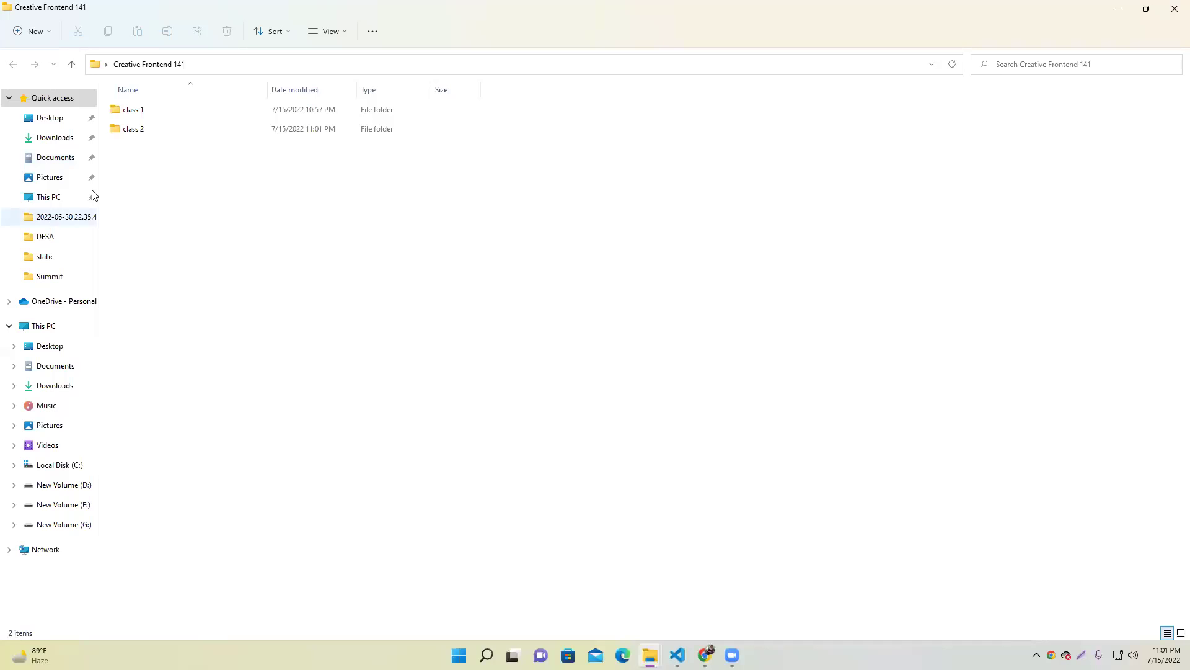
double_click(152, 109)
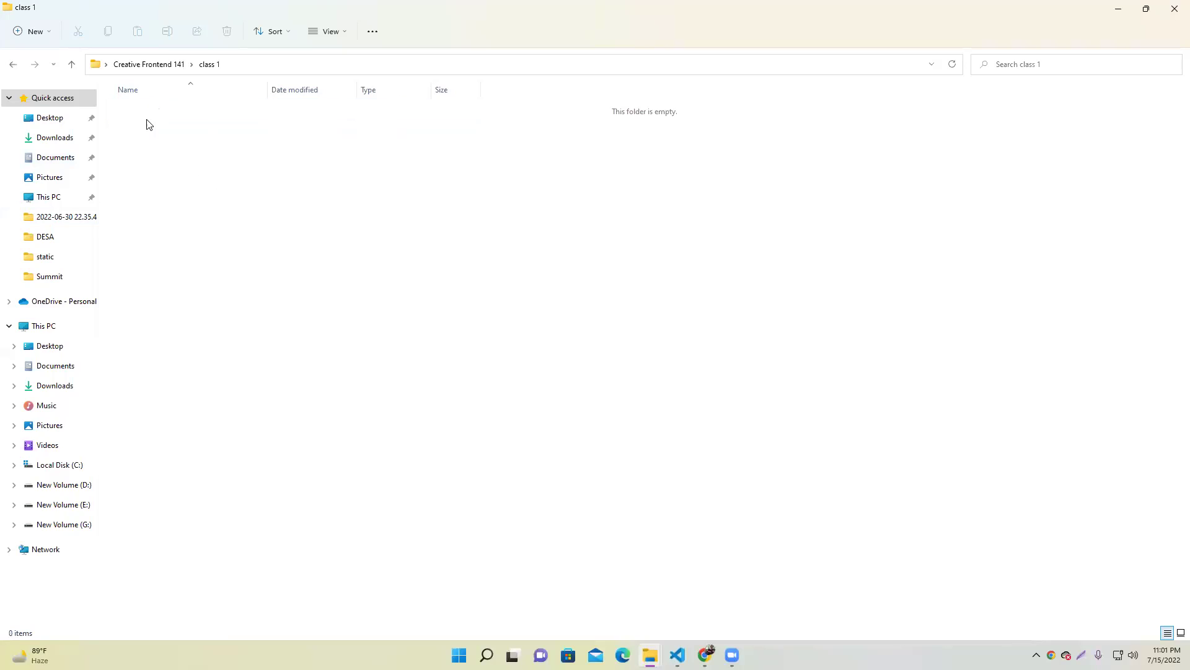
left_click(71, 64)
left_click(184, 185)
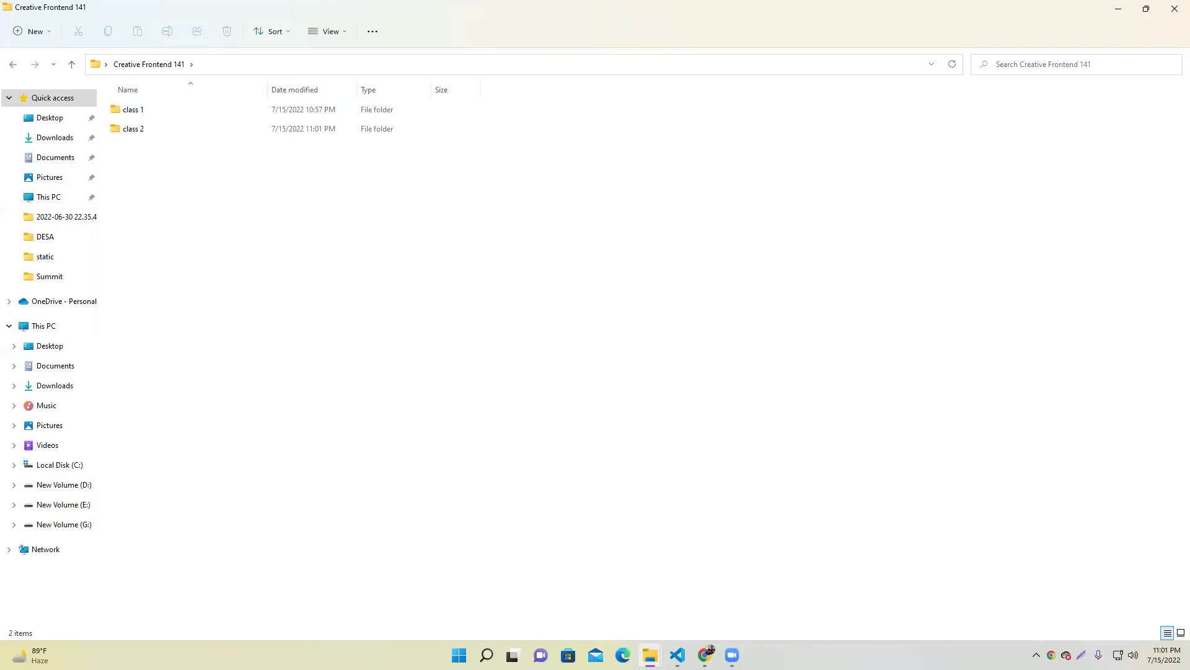
key("alt+Tab")
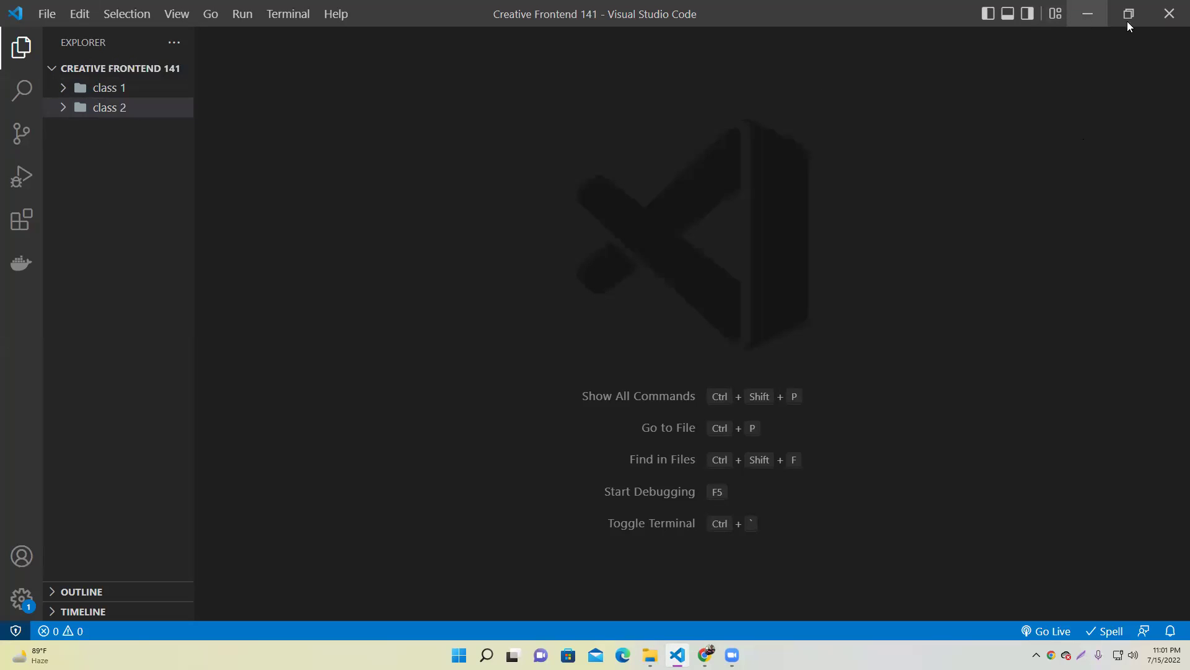
left_click(1089, 13)
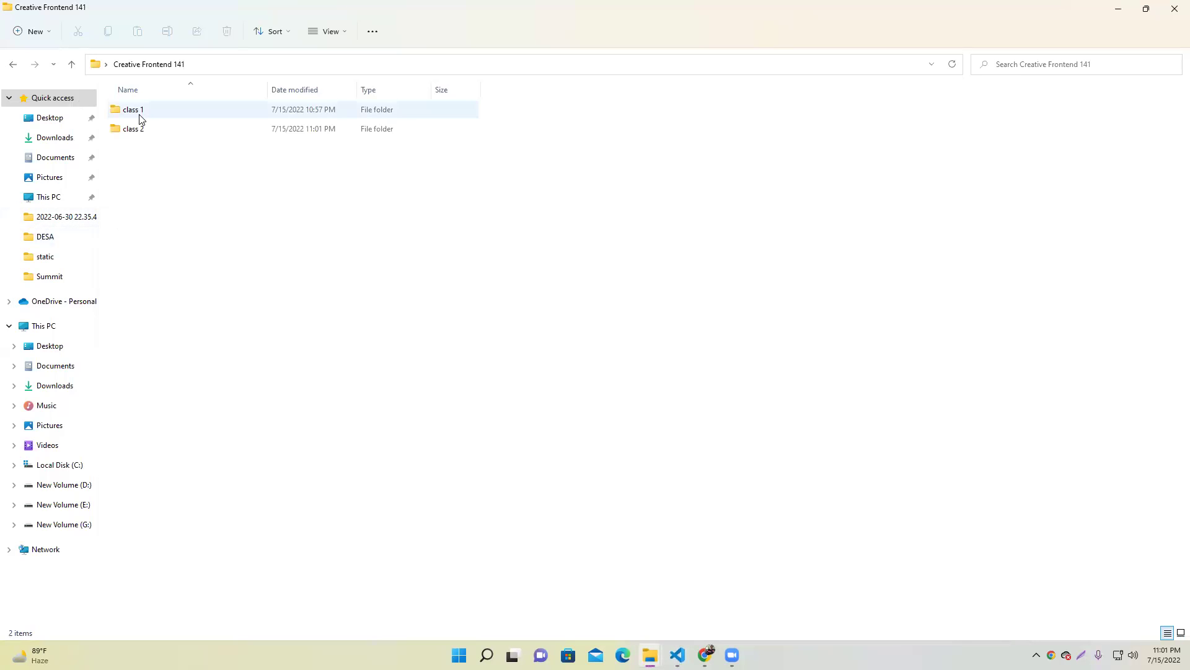
left_click(156, 134)
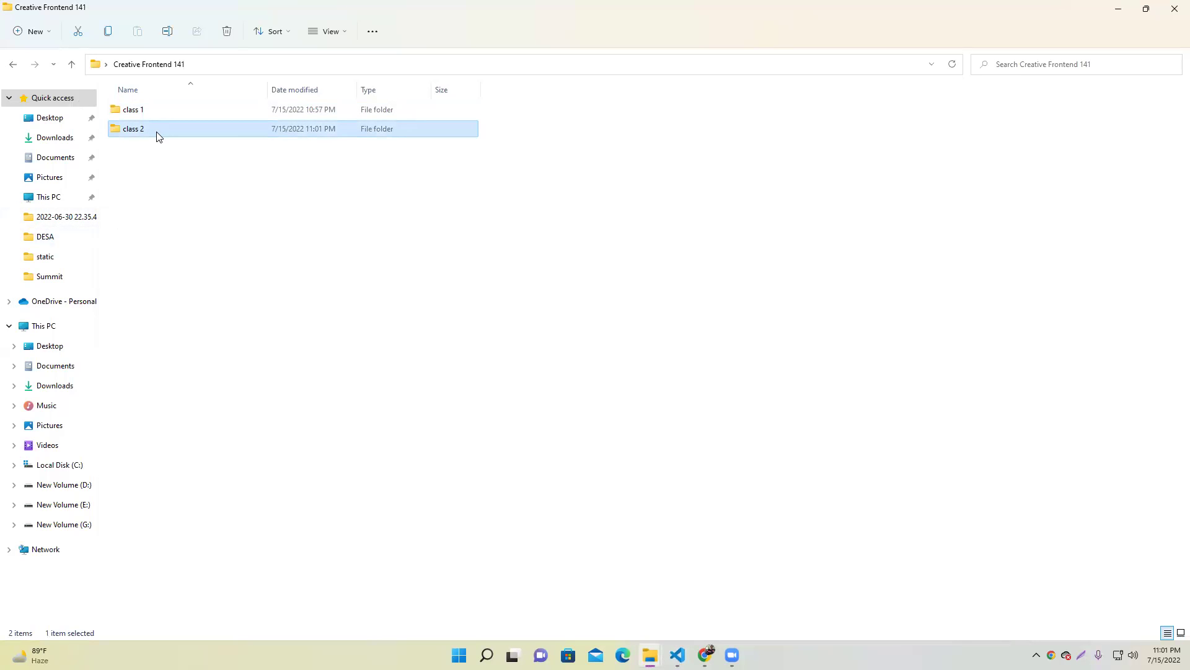
left_click(251, 348)
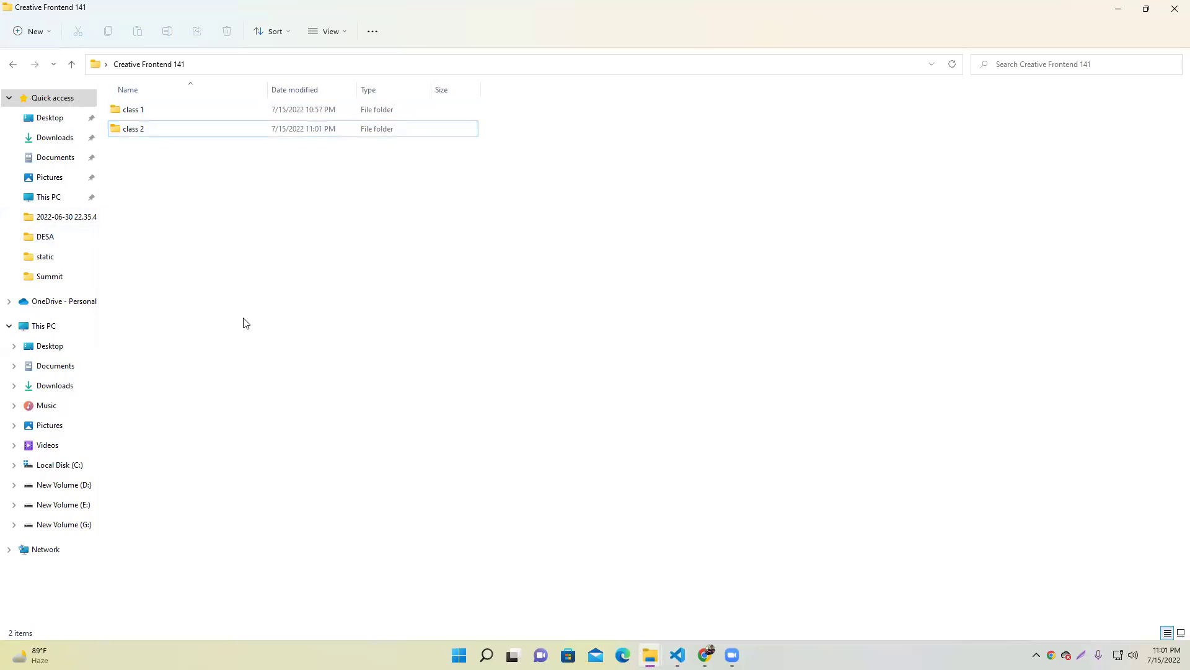
right_click(217, 128)
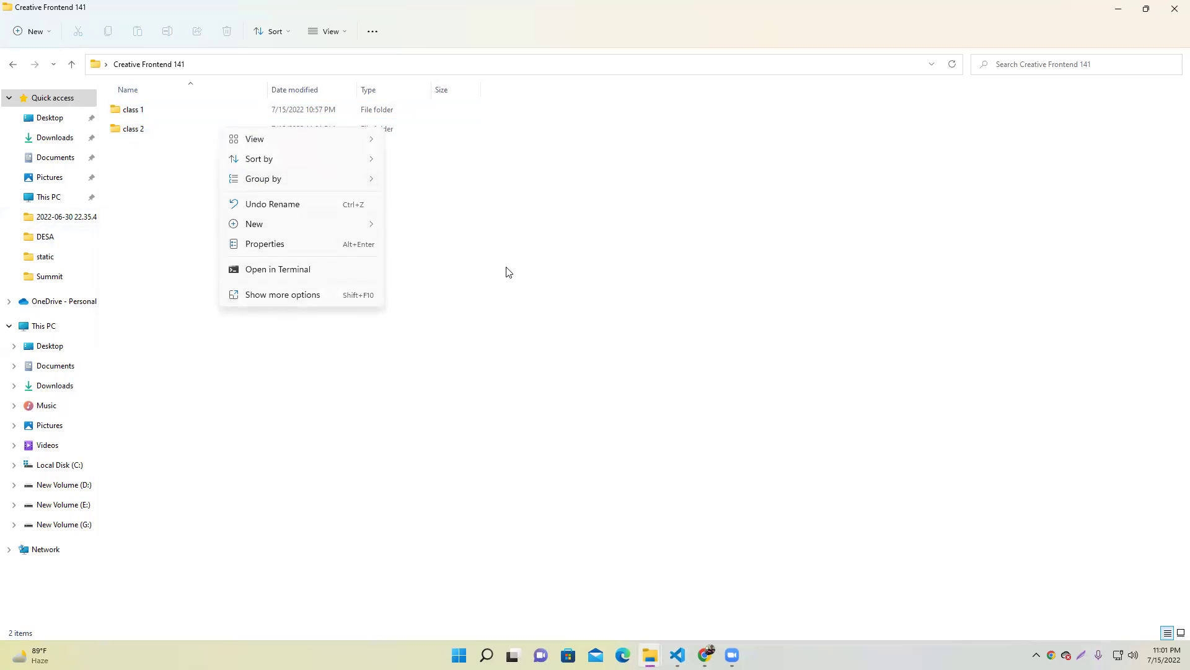
left_click(552, 561)
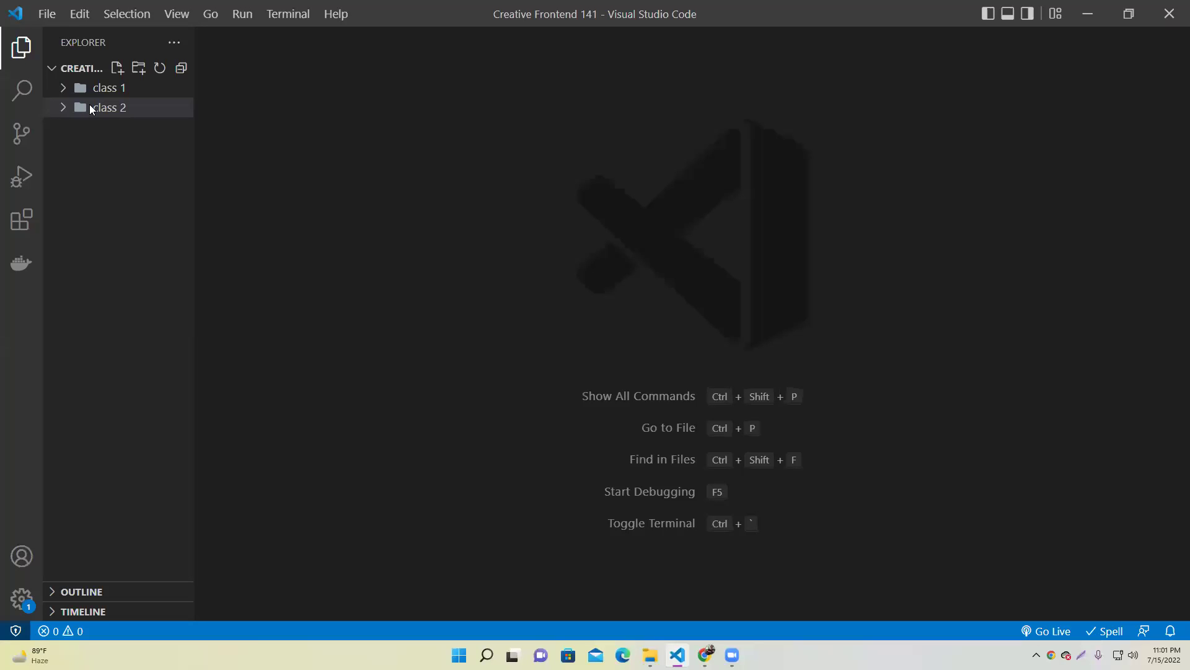
Delete the class 2 folder from the Creative Frontend 141 project by moving it to the Recycle Bin.
right_click(90, 107)
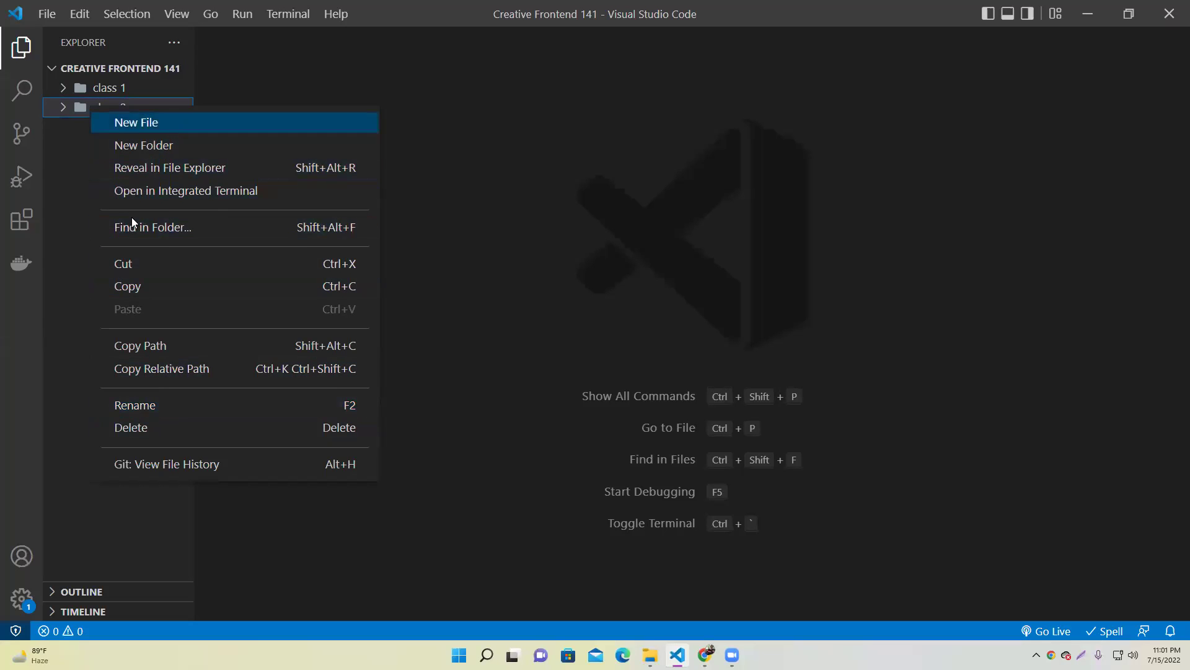
left_click(144, 429)
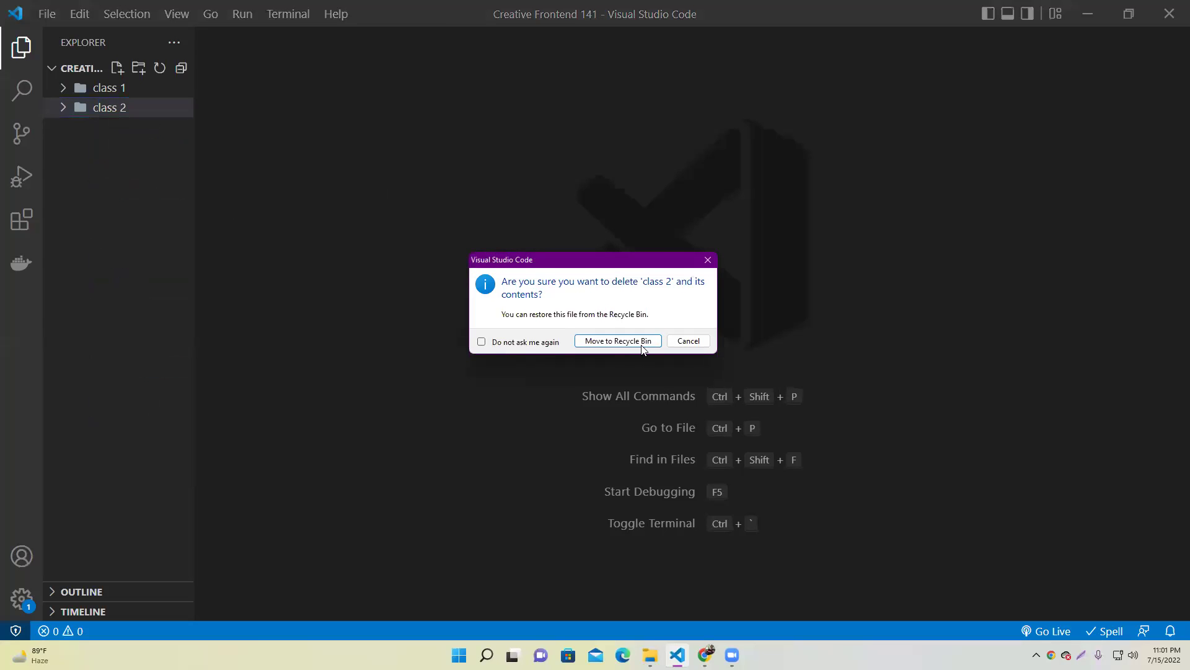
left_click(643, 346)
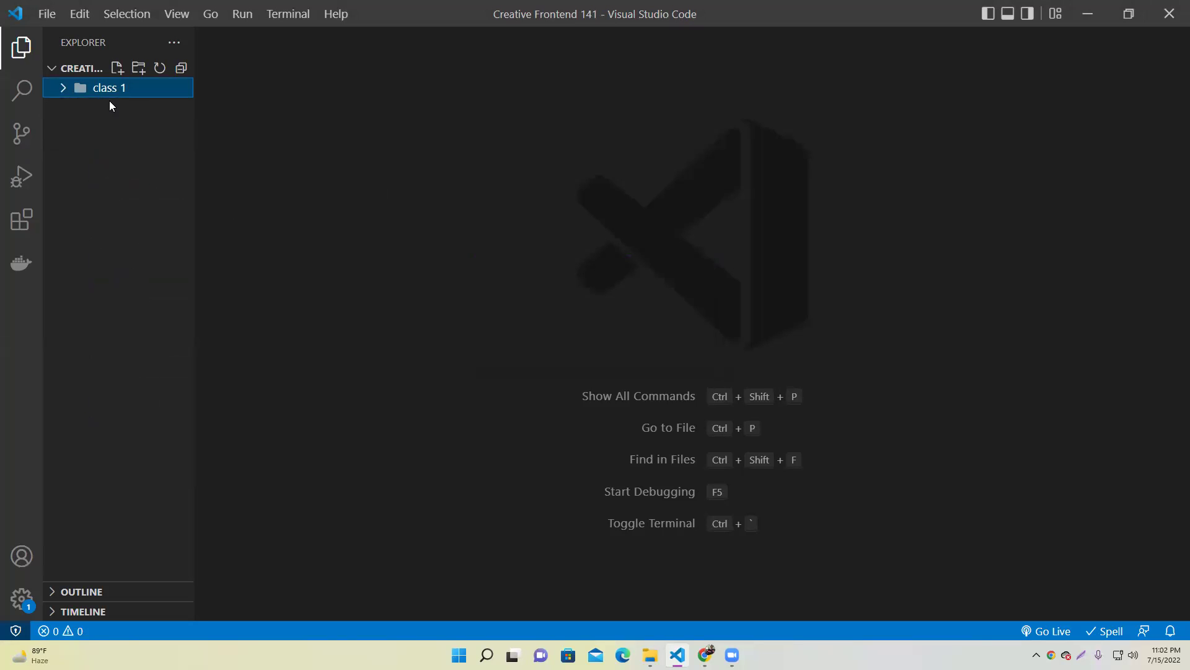
Switch to File Explorer and create a new text document inside the project's class 1 folder.
left_click(1095, 13)
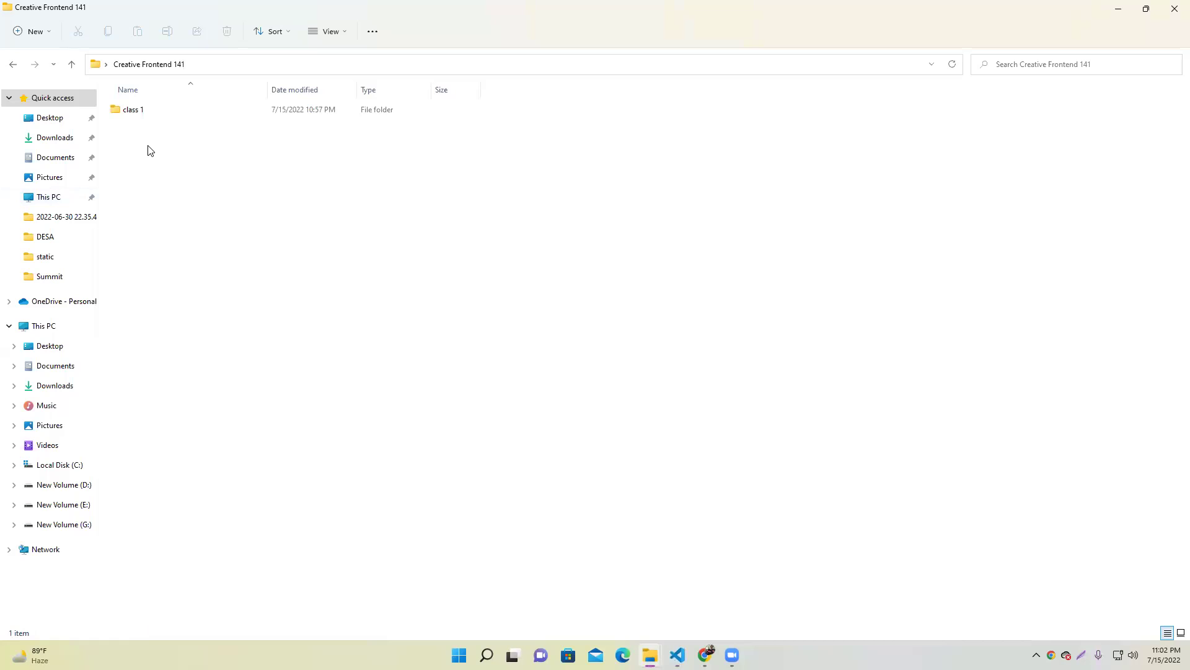
left_click(145, 108)
double_click(157, 114)
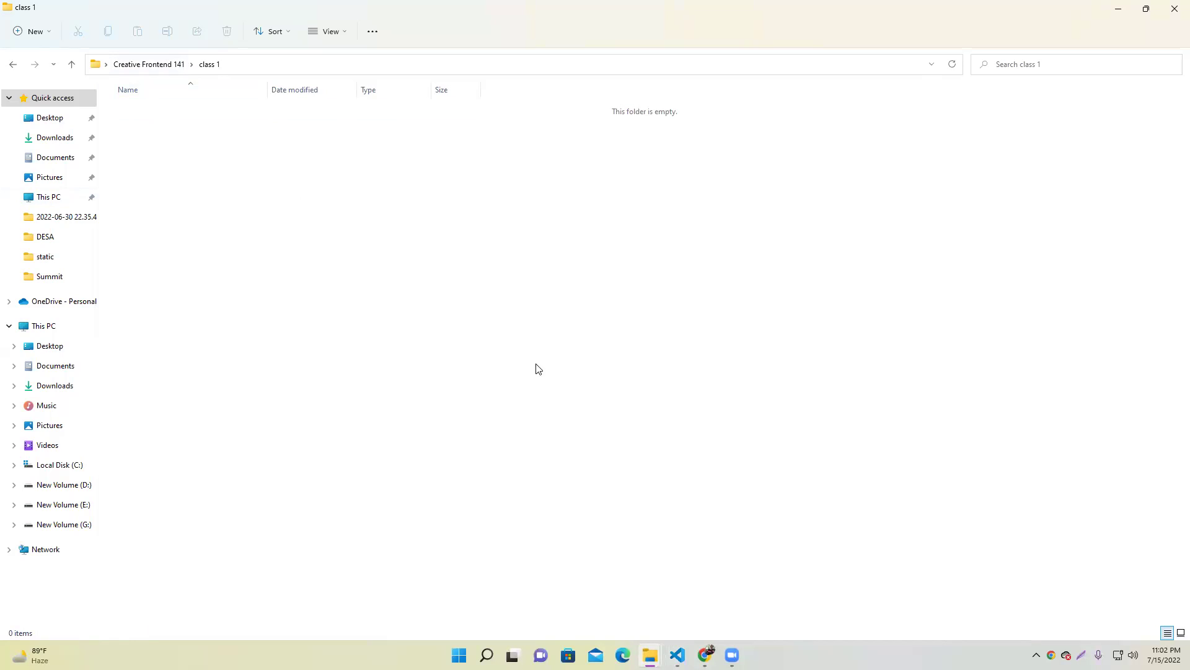
right_click(355, 239)
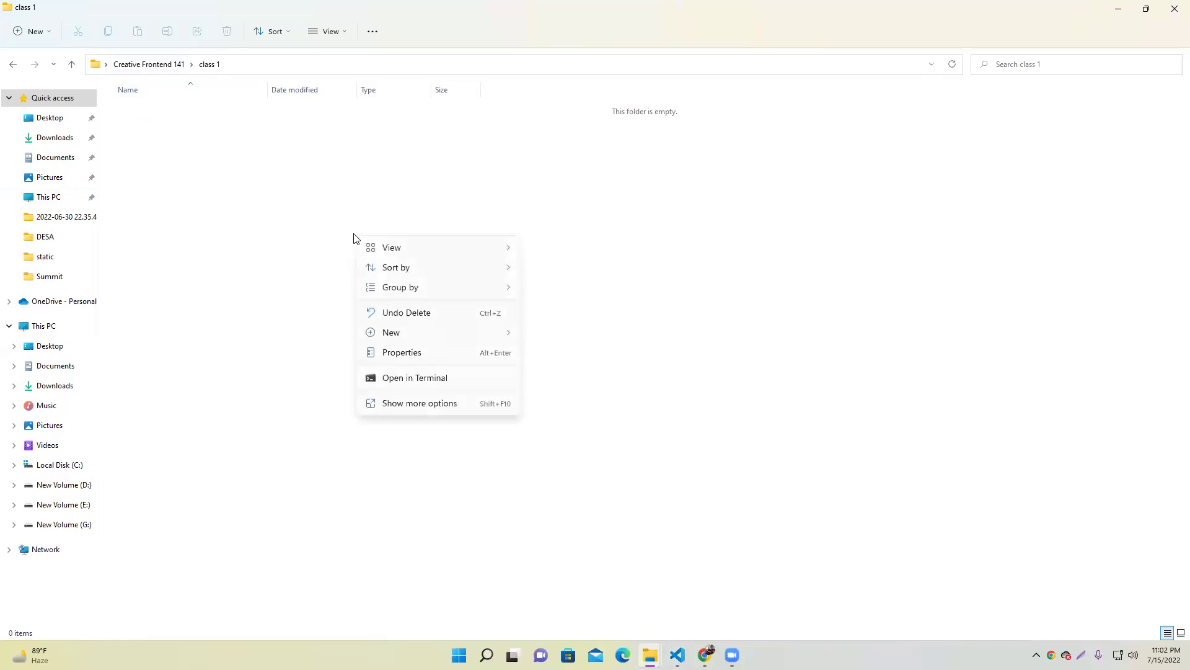
mouse_move(401, 338)
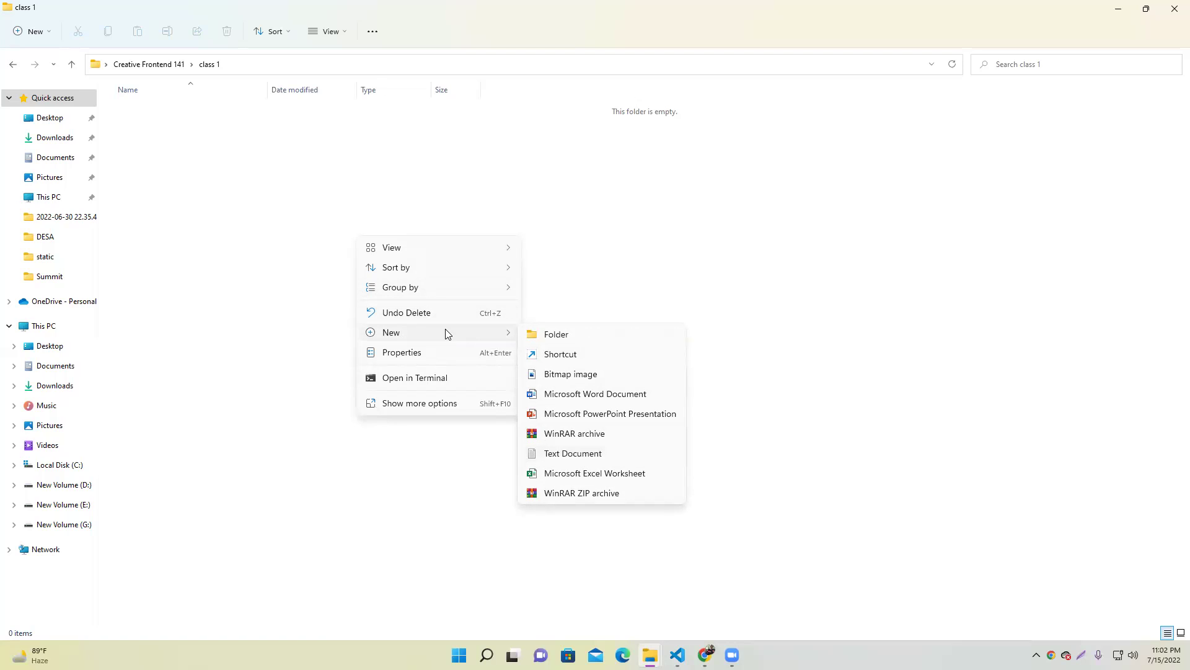
left_click(577, 459)
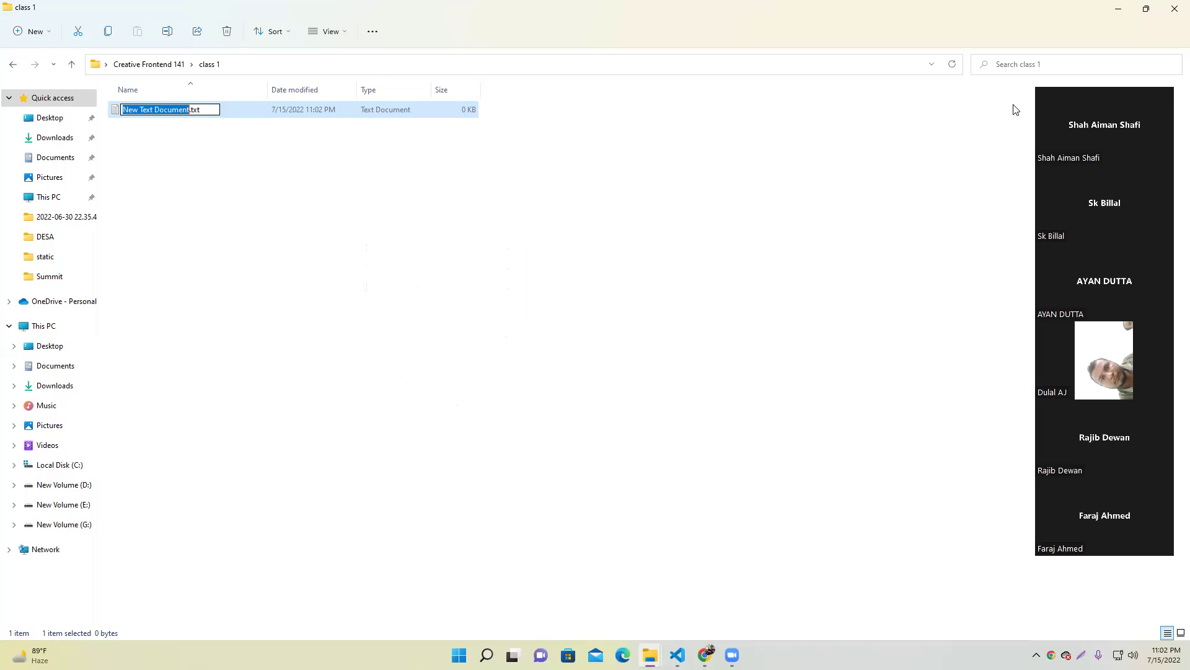
Highlight the txt extension in the new document's editable name, and keep the default file name.
key("End")
key("shift+Left")
key("shift+Left")
key("shift+Left")
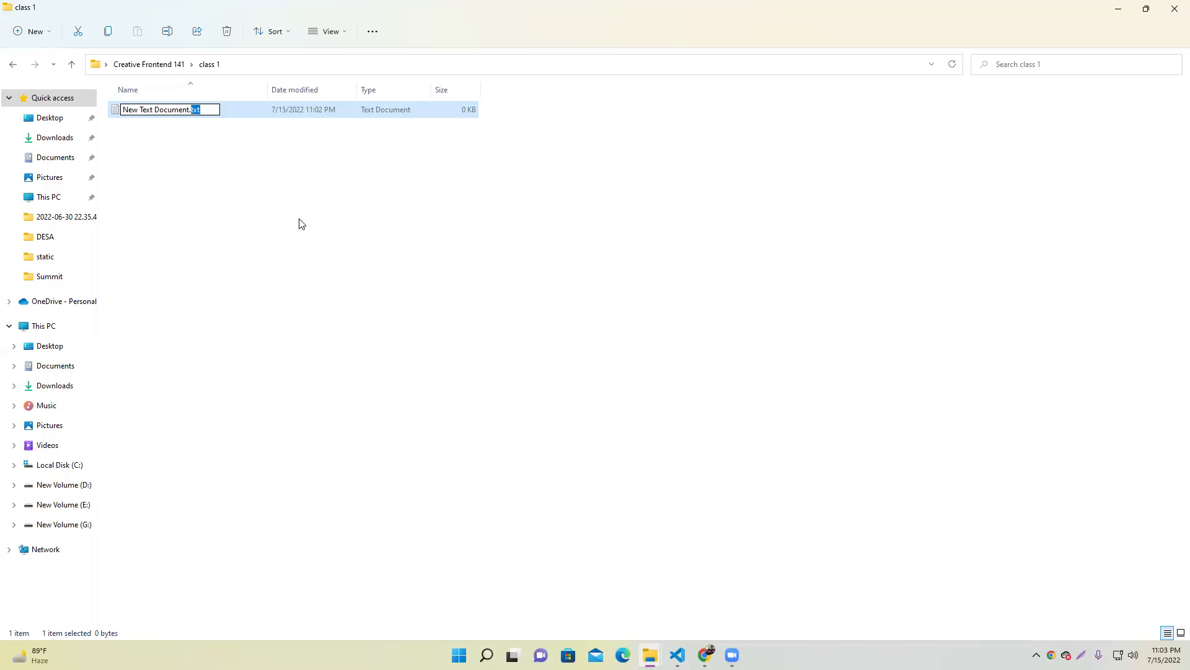
left_click(162, 155)
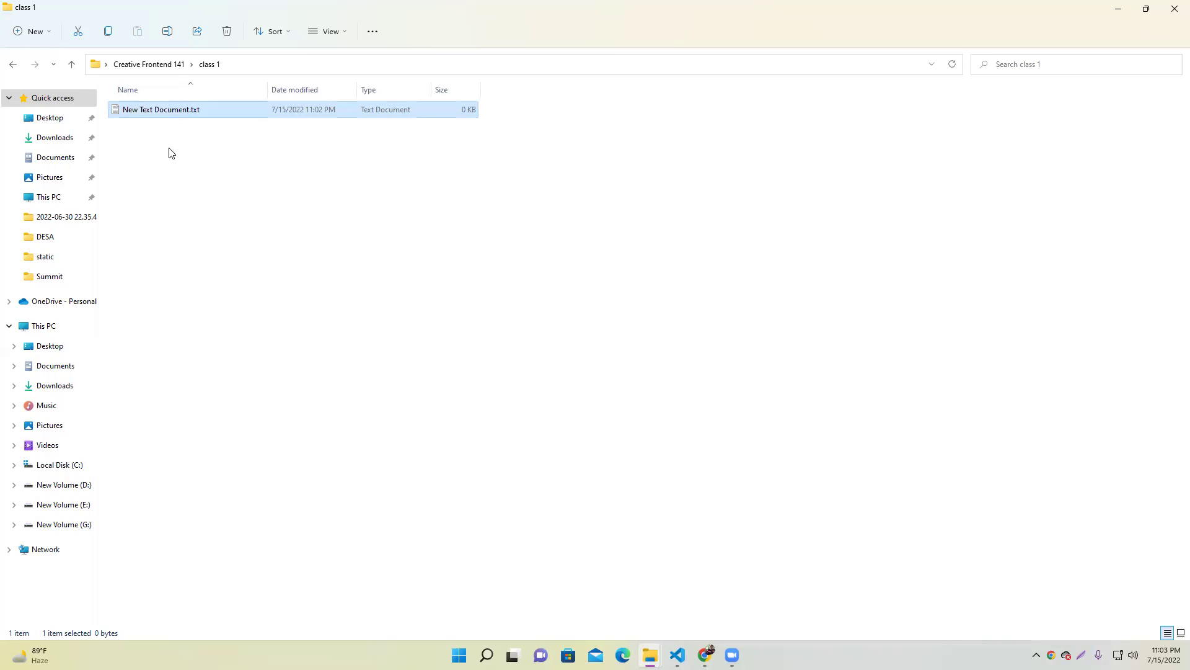
Hide the file name extensions in File Explorer and show them again for the new text document.
left_click(206, 118)
left_click(341, 33)
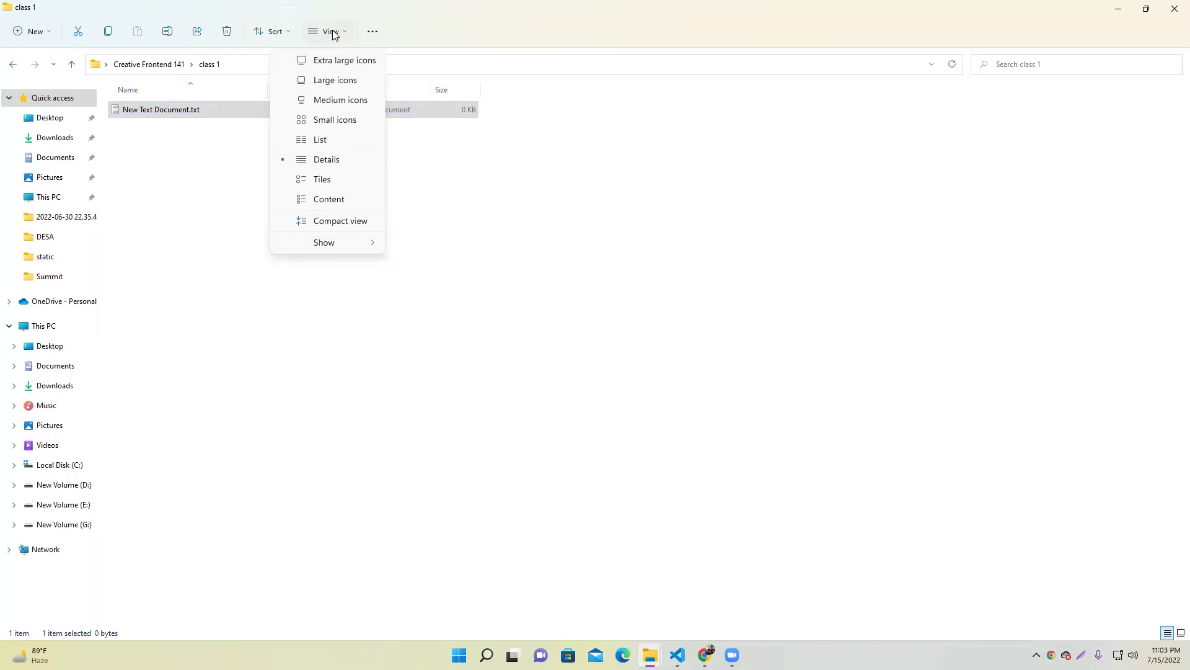
key("Escape")
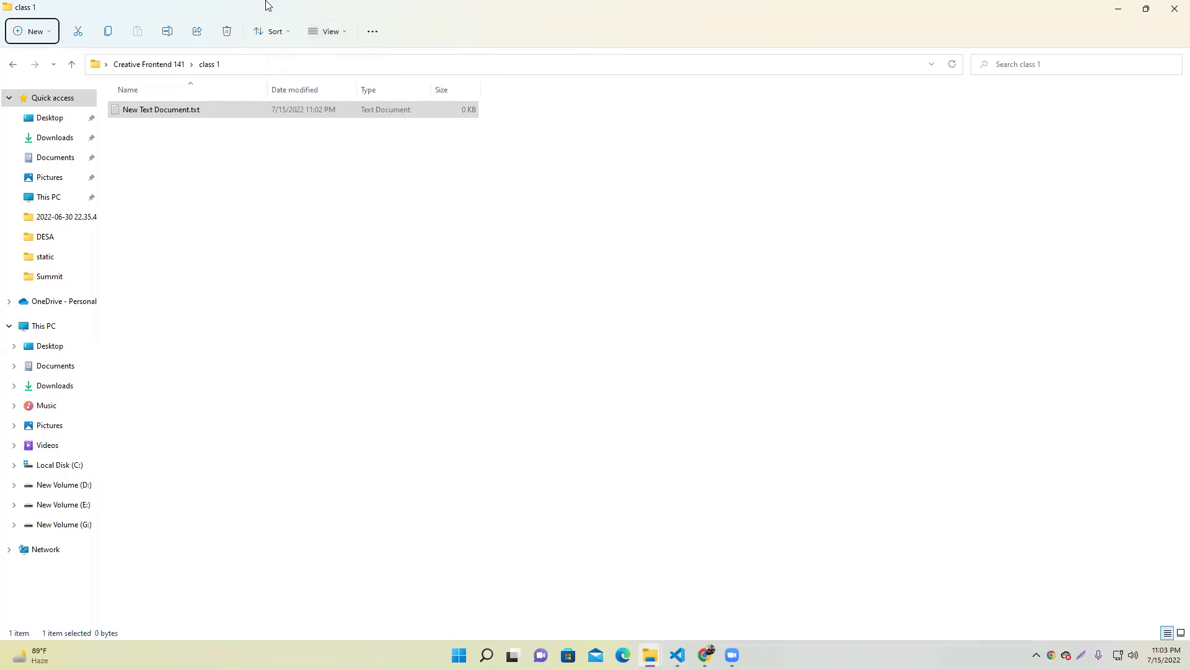
left_click(344, 37)
mouse_move(330, 244)
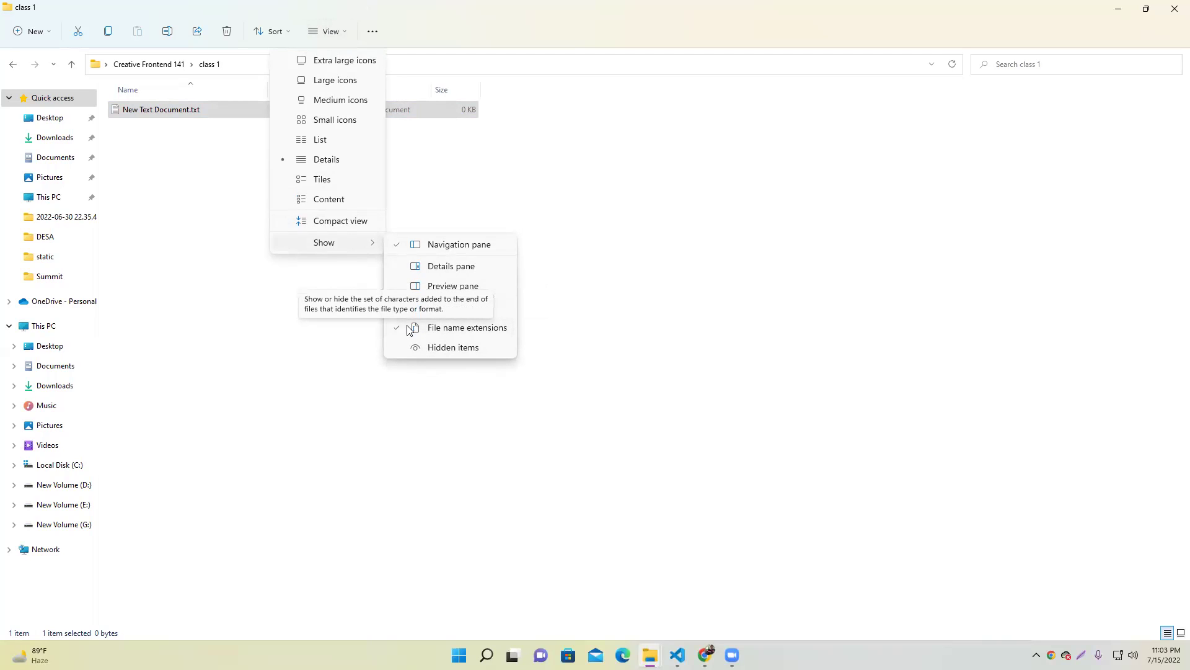
left_click(444, 334)
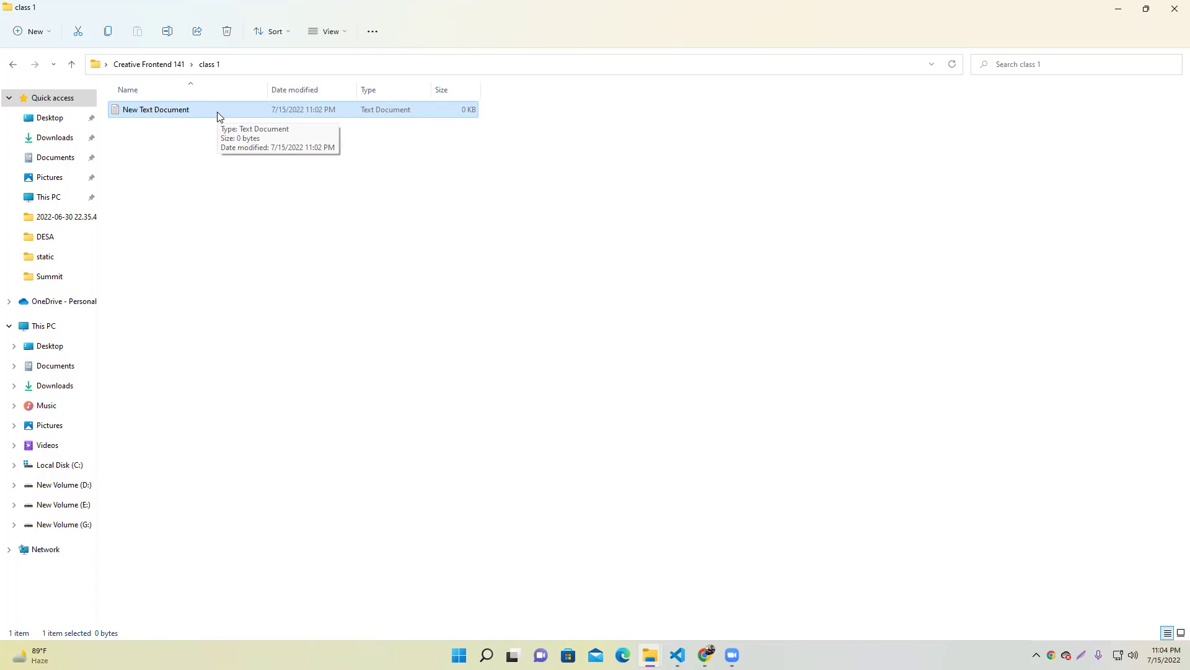
left_click(323, 35)
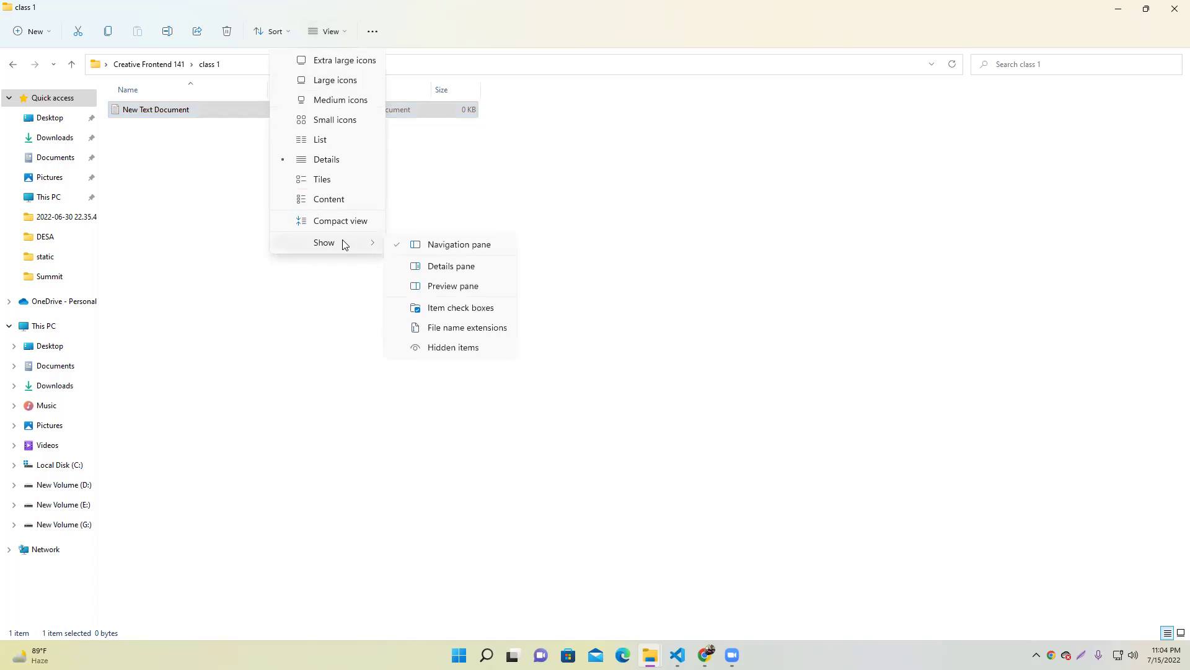
left_click(457, 333)
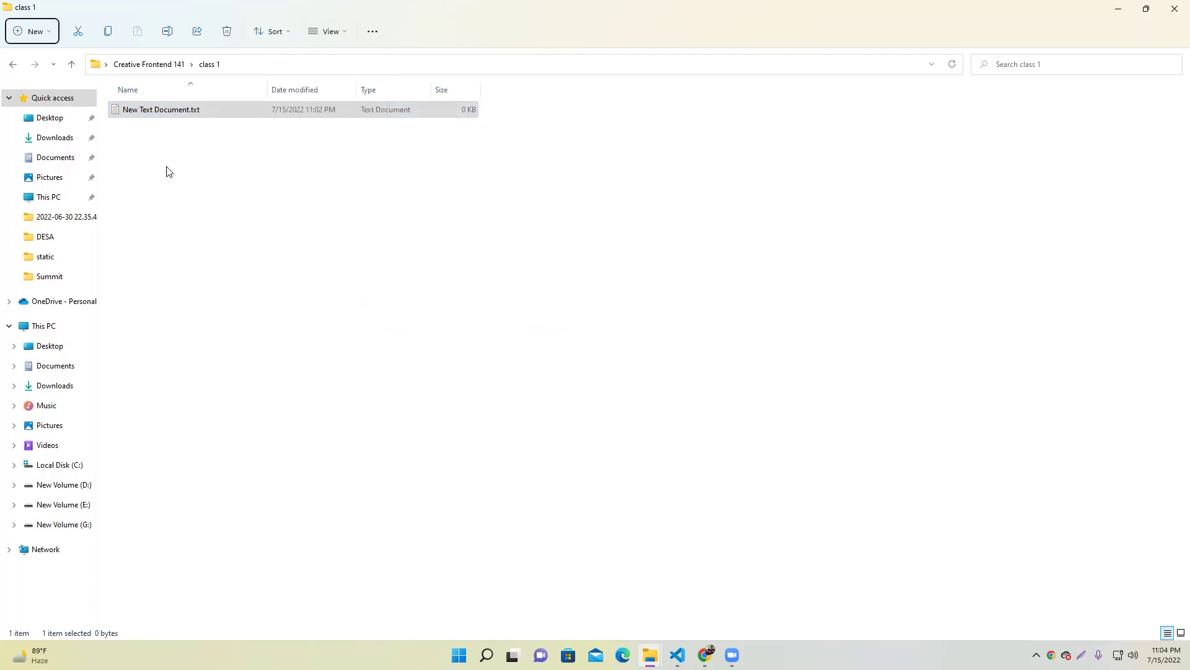
left_click(200, 126)
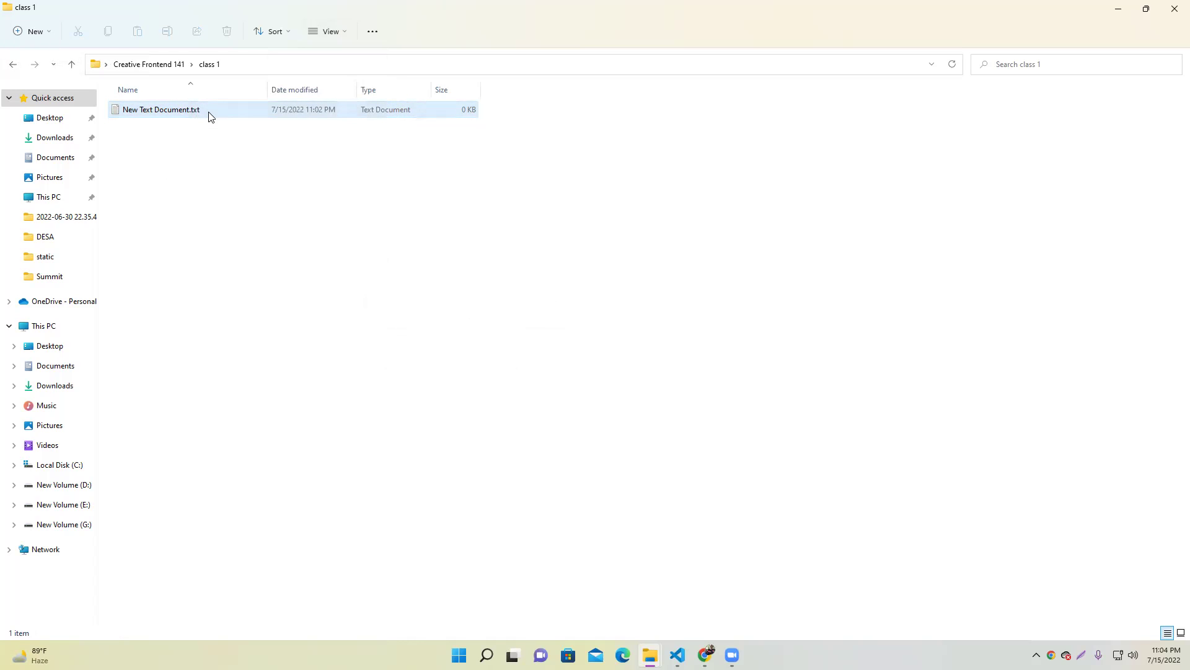
right_click(209, 118)
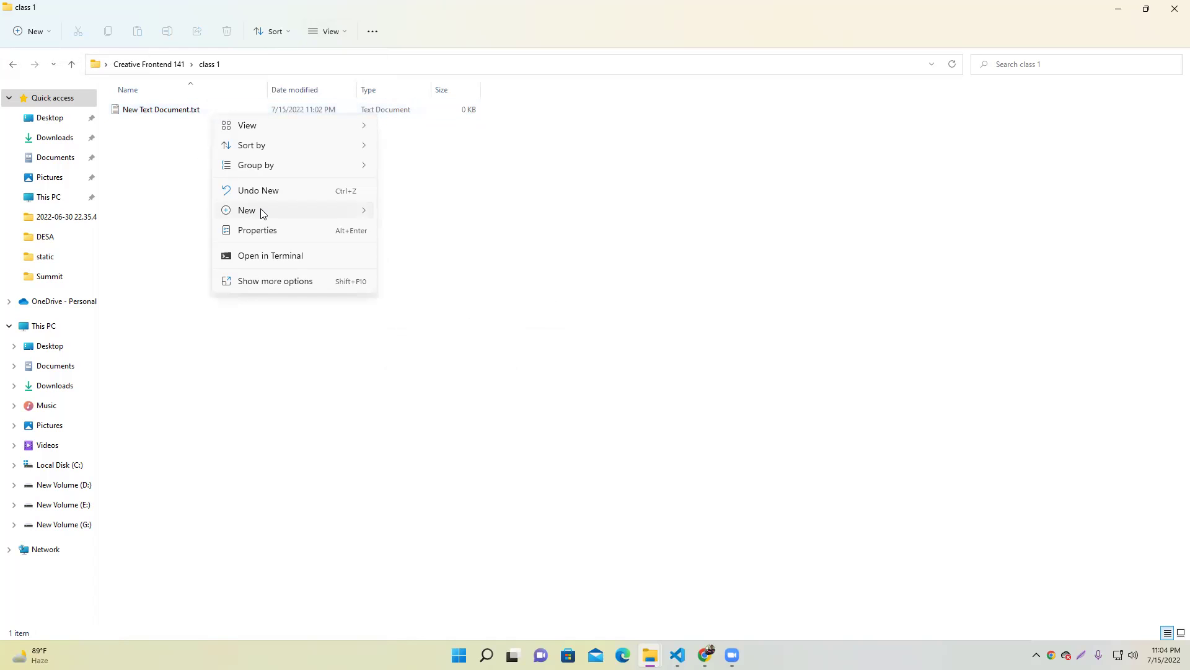
mouse_move(261, 211)
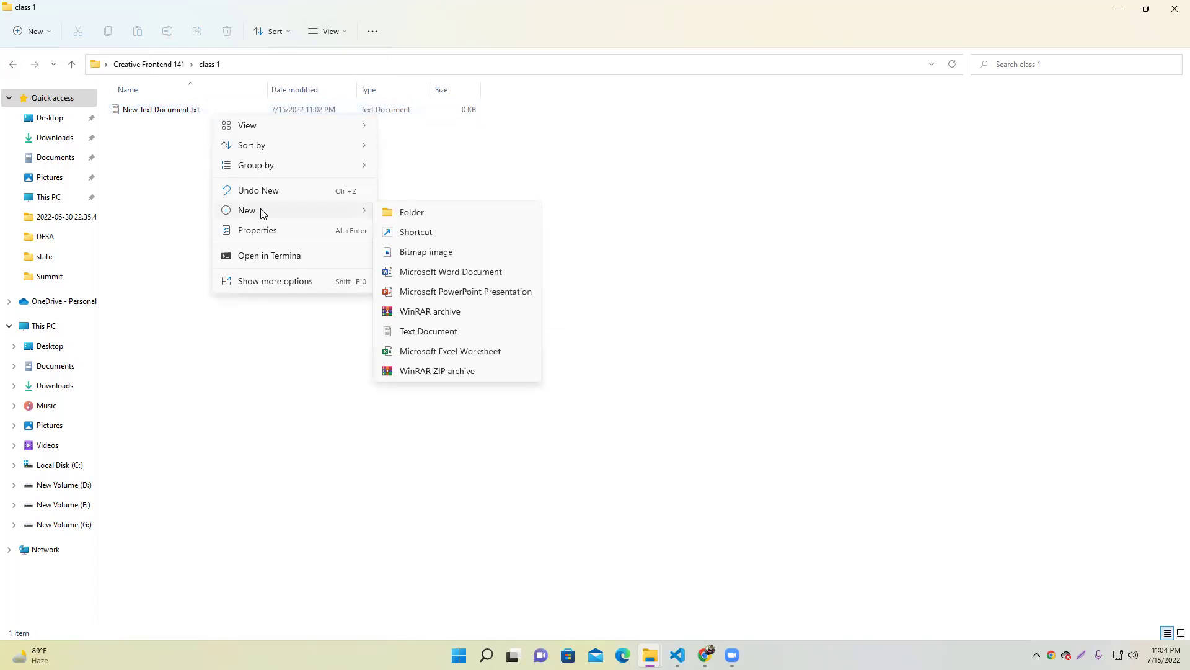
left_click(266, 286)
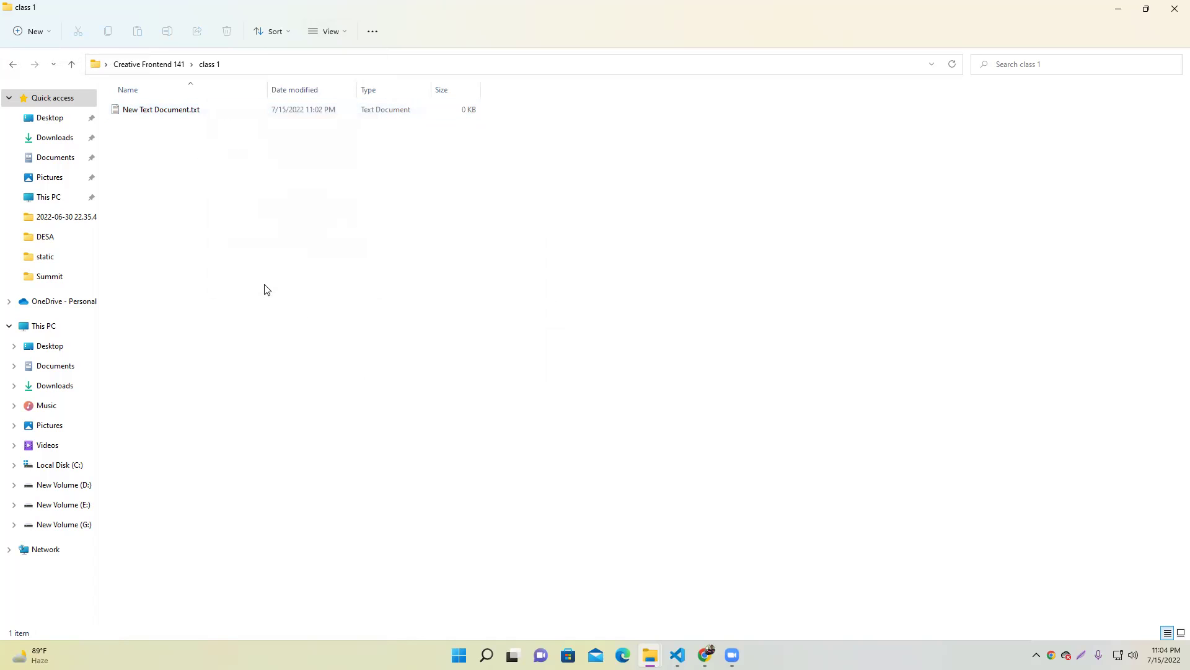
Rename the text document to the student's first name with the .html extension, accept the extension change, and open the file in Chrome.
left_click(156, 110)
left_click(157, 110)
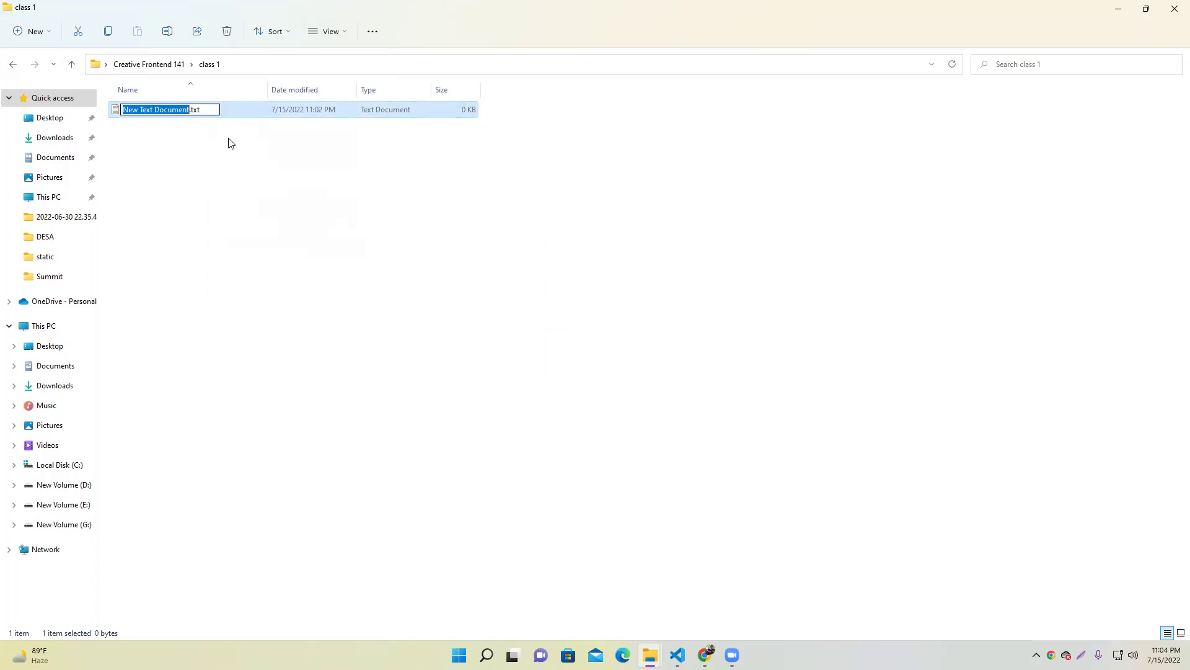
key("End")
key("BackSpace")
key("BackSpace")
key("BackSpace")
key("BackSpace")
key("BackSpace")
key("BackSpace")
key("BackSpace")
key("BackSpace")
key("BackSpace")
key("BackSpace")
key("BackSpace")
key("BackSpace")
key("BackSpace")
key("BackSpace")
key("BackSpace")
key("BackSpace")
key("BackSpace")
key("BackSpace")
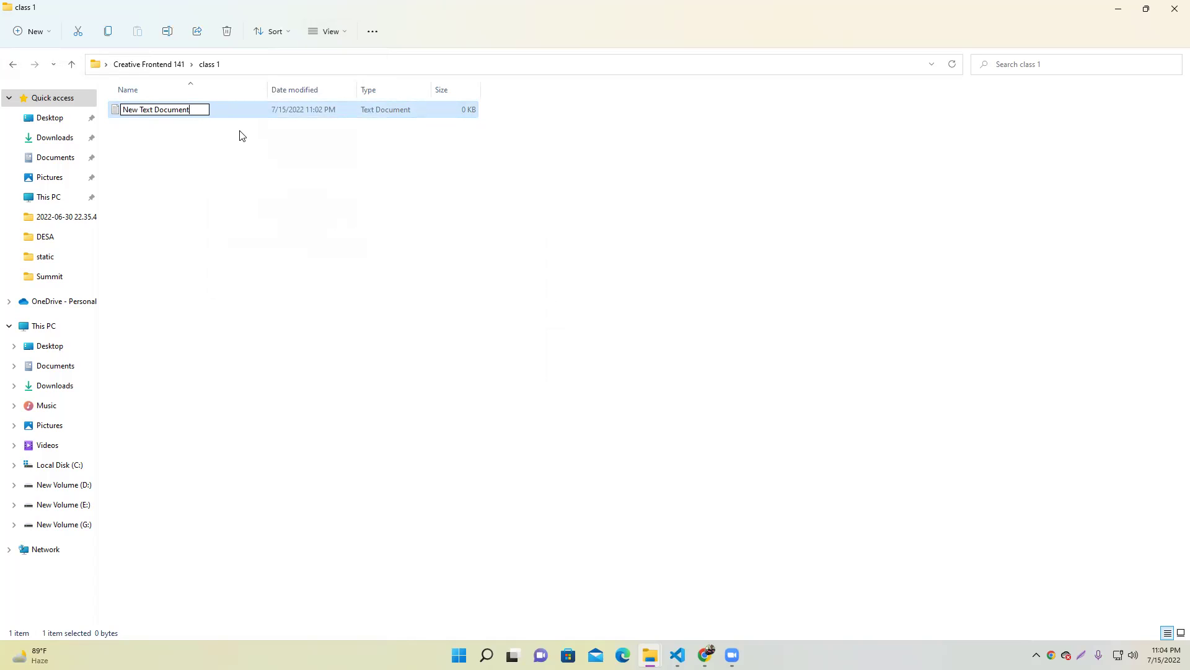
key("BackSpace")
key("BackSpace")
key("BackSpace")
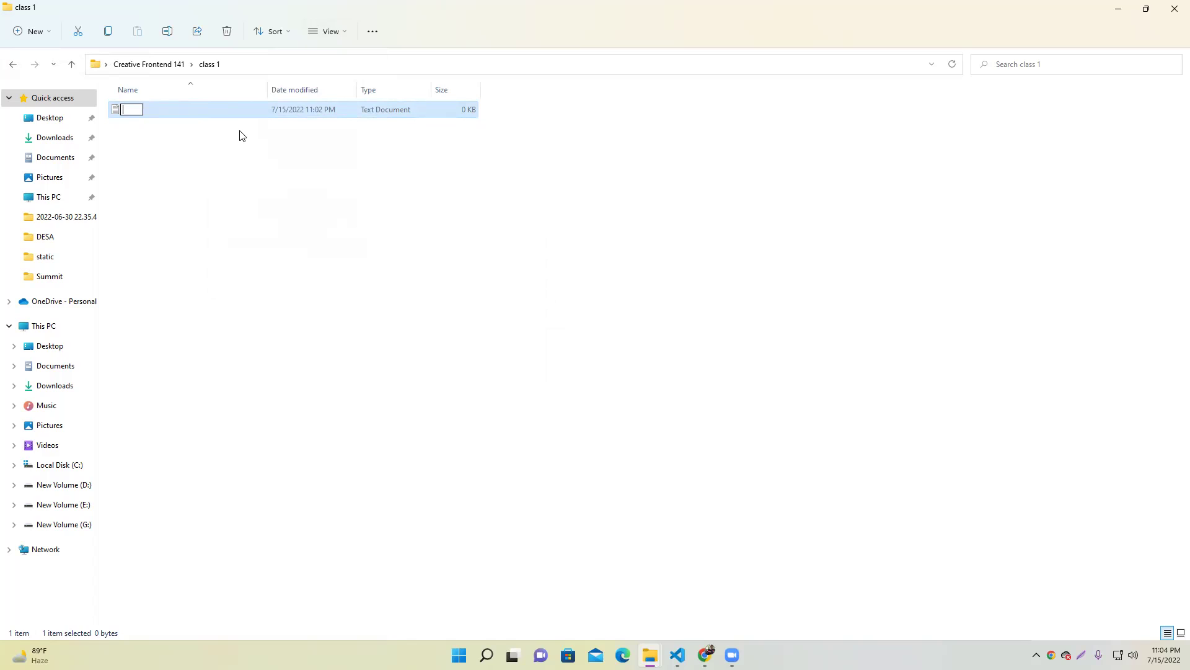
type("aiman.html")
key("Return")
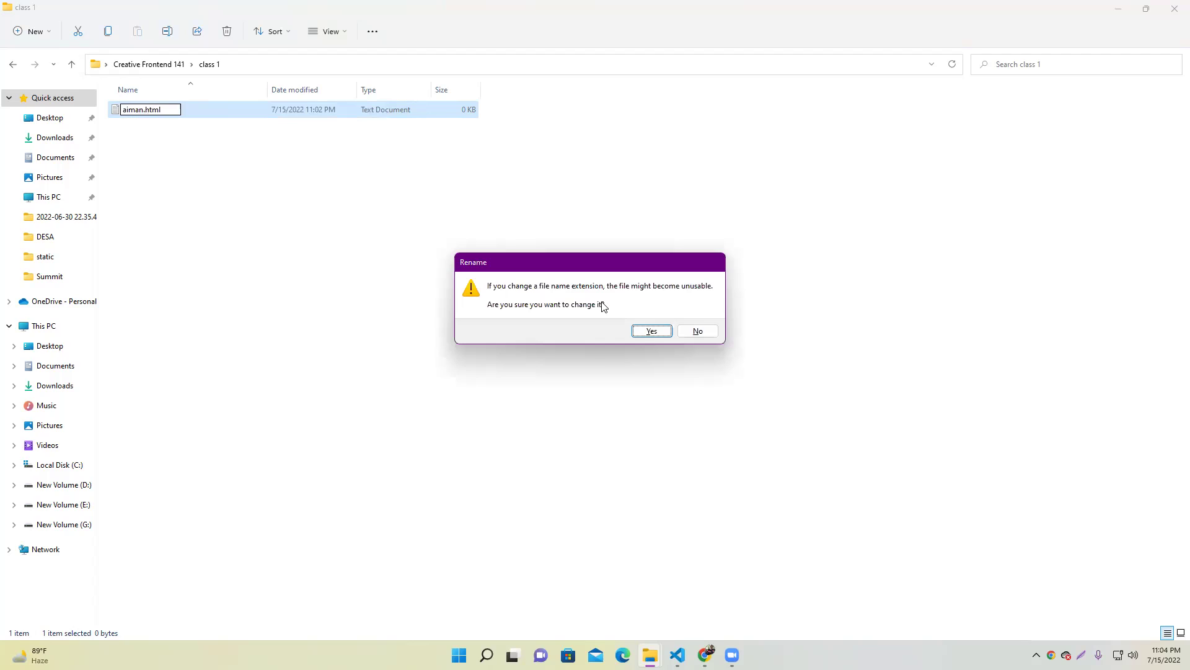
left_click(653, 334)
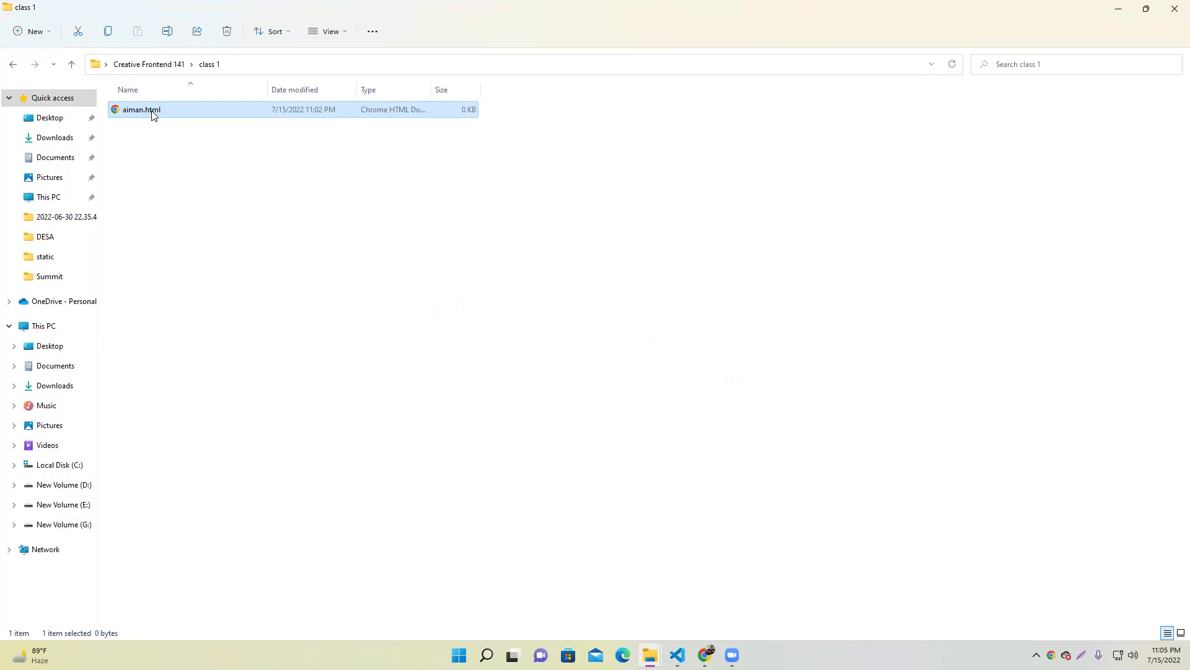
double_click(153, 114)
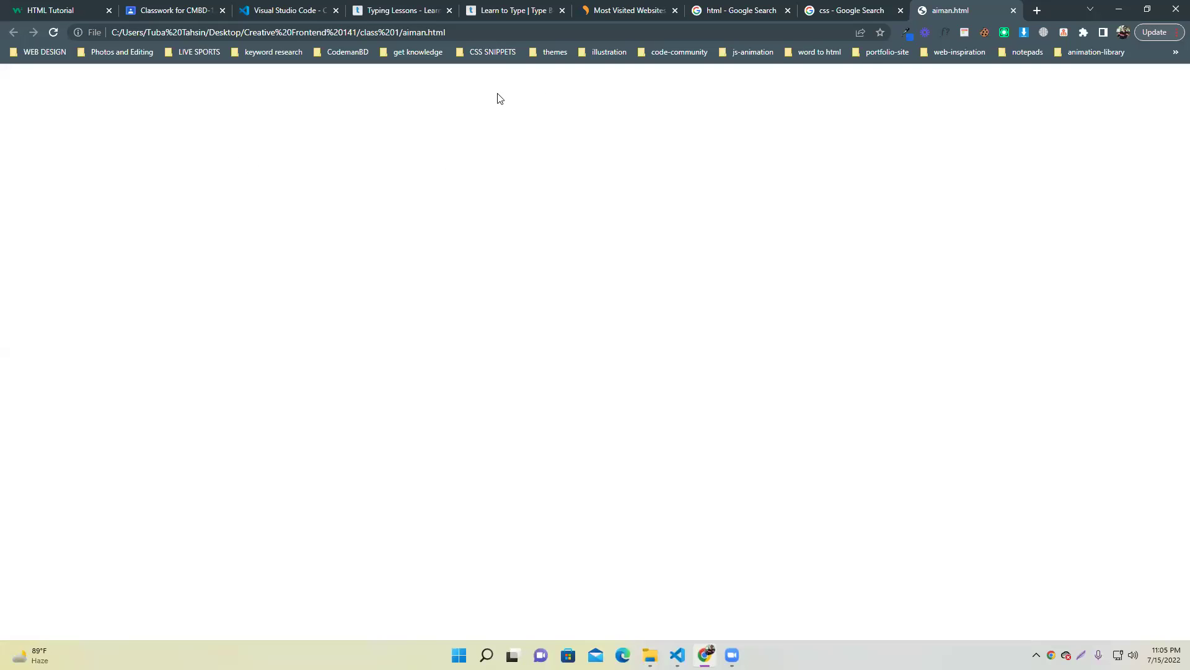